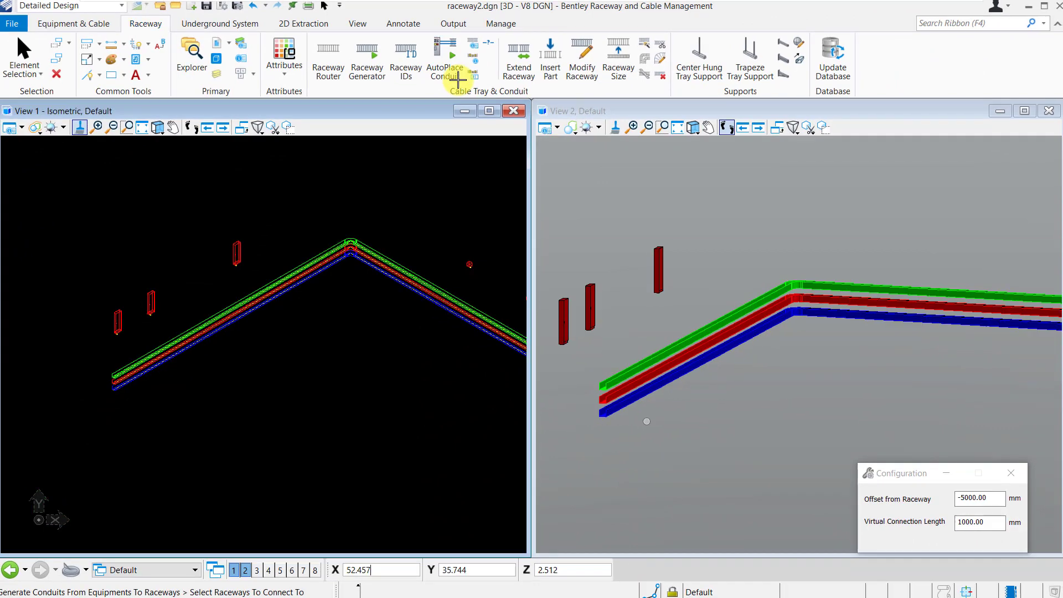
Select the three stacked straight raceways as connection targets and the two equipment boxes nearest their open end as conduit sources.
left_click_drag(897, 479, 857, 464)
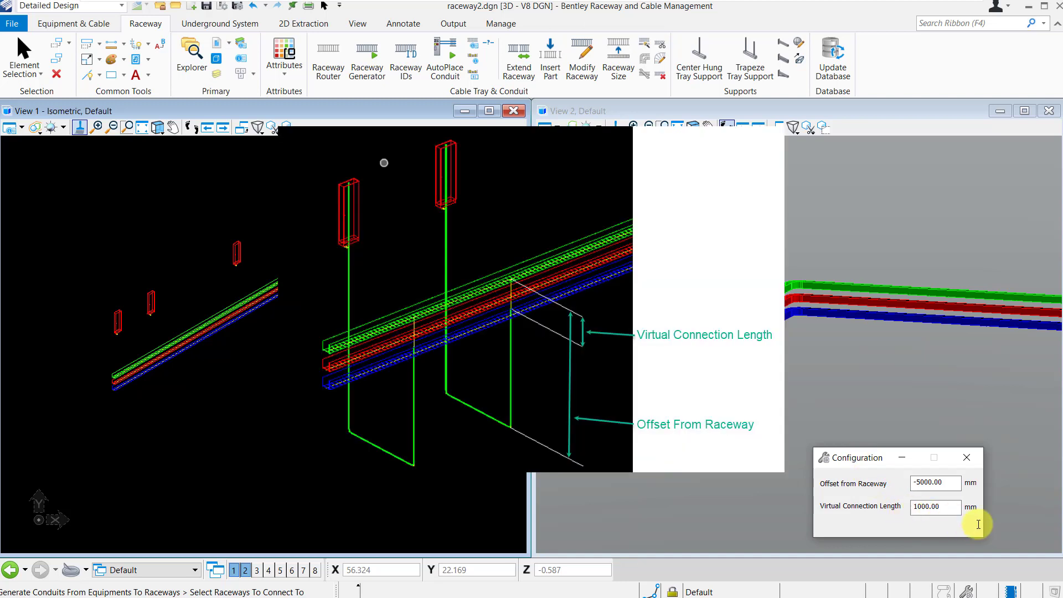
left_click(945, 486)
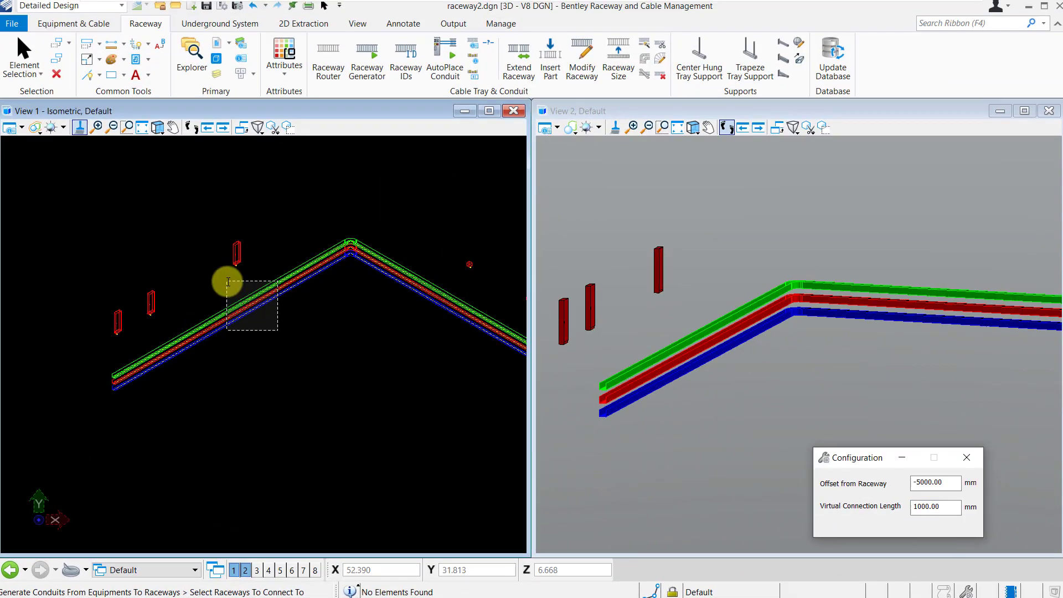
left_click(227, 281)
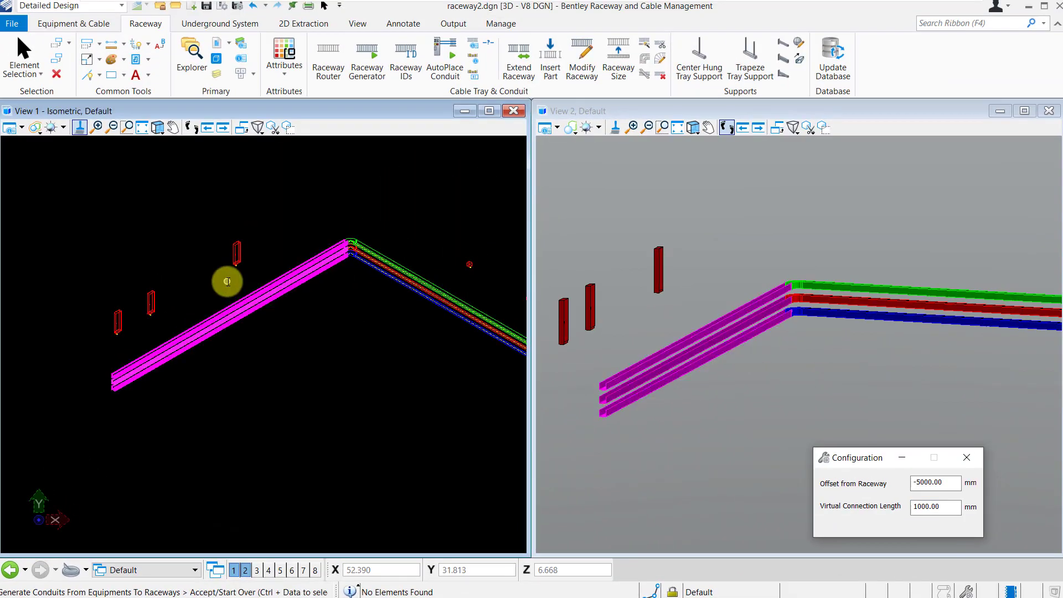
left_click(362, 396)
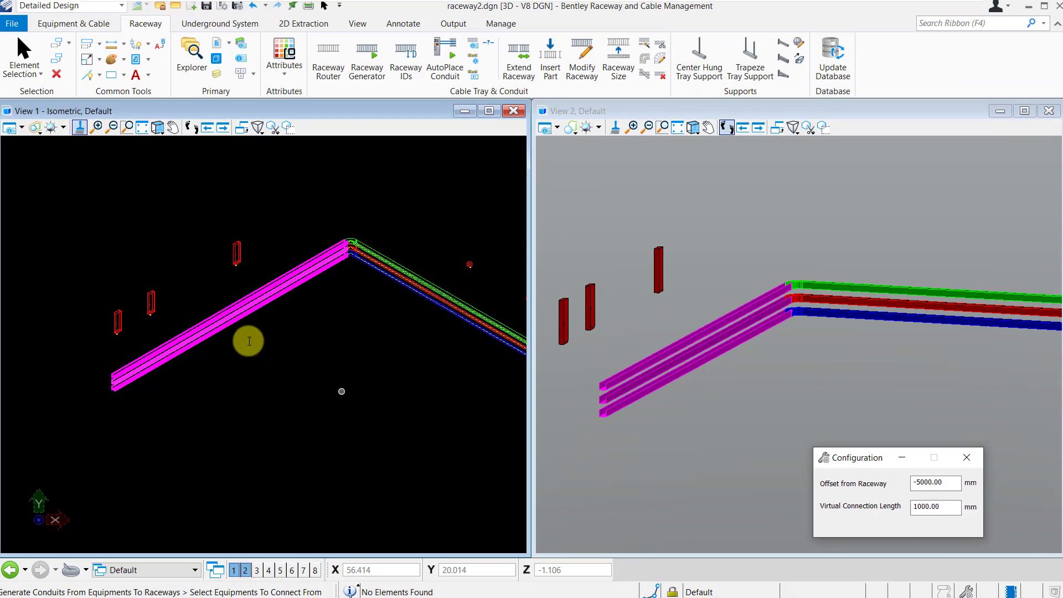
left_click_drag(46, 240, 208, 361)
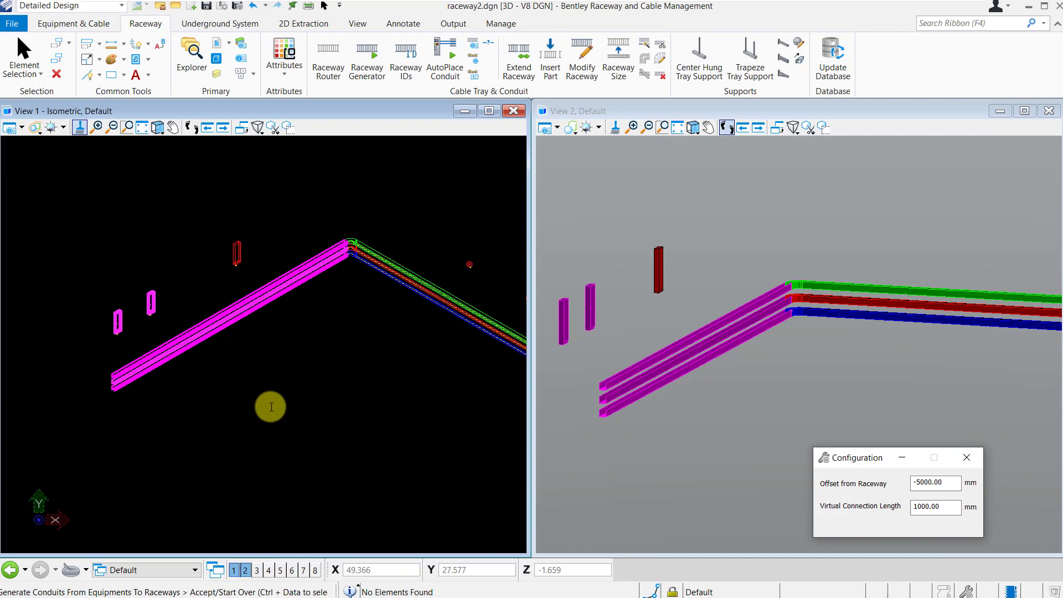
left_click(271, 407)
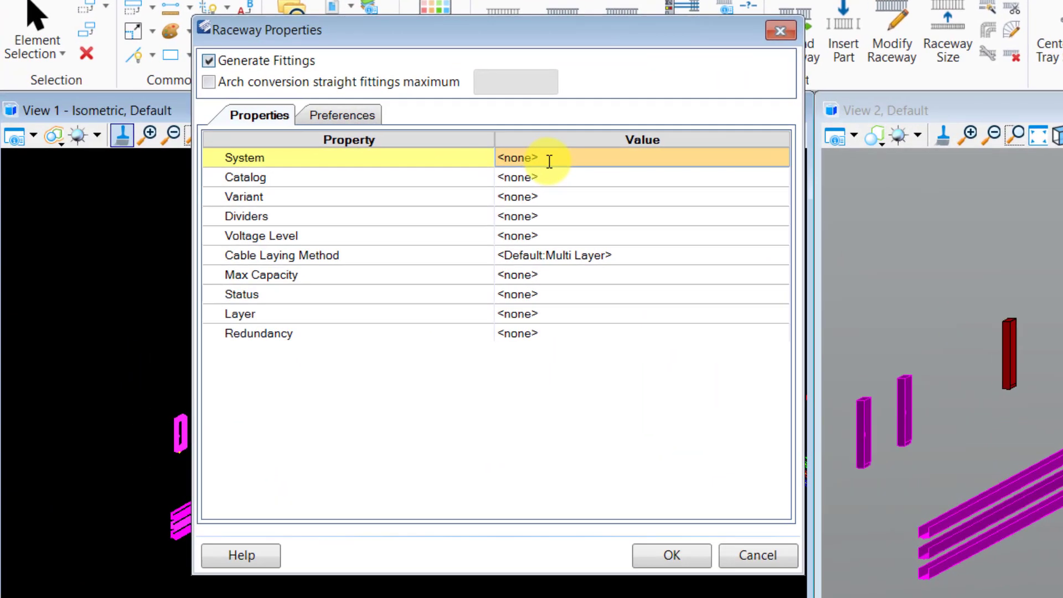
Set the raceway system to Conduits and its catalog to Generic Conduit.
left_click(357, 143)
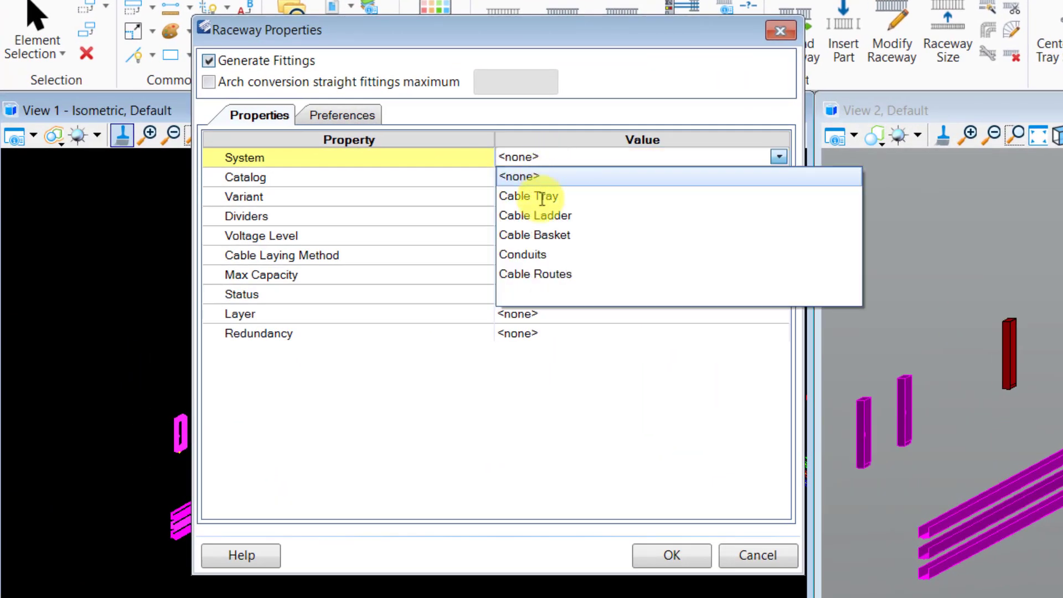
left_click(527, 254)
left_click(576, 176)
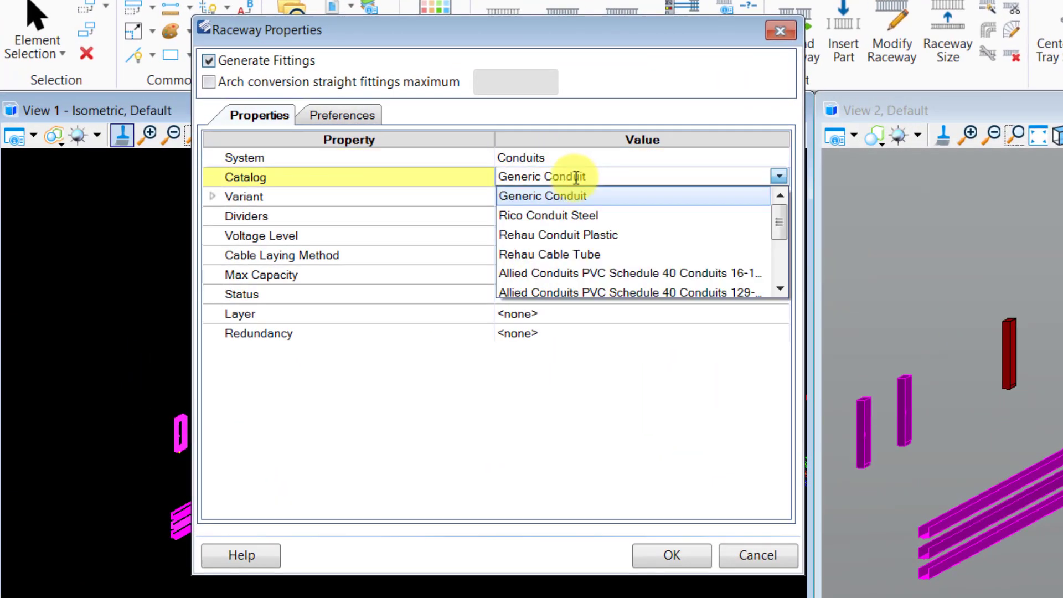
left_click(572, 197)
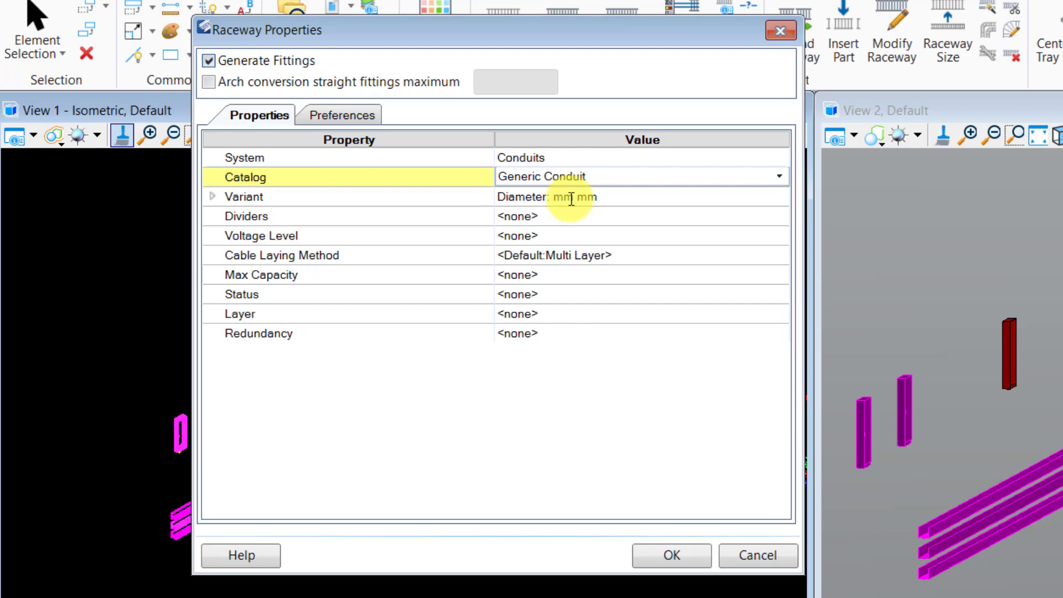
Set the conduit variant's diameter to 60 mm.
left_click(211, 195)
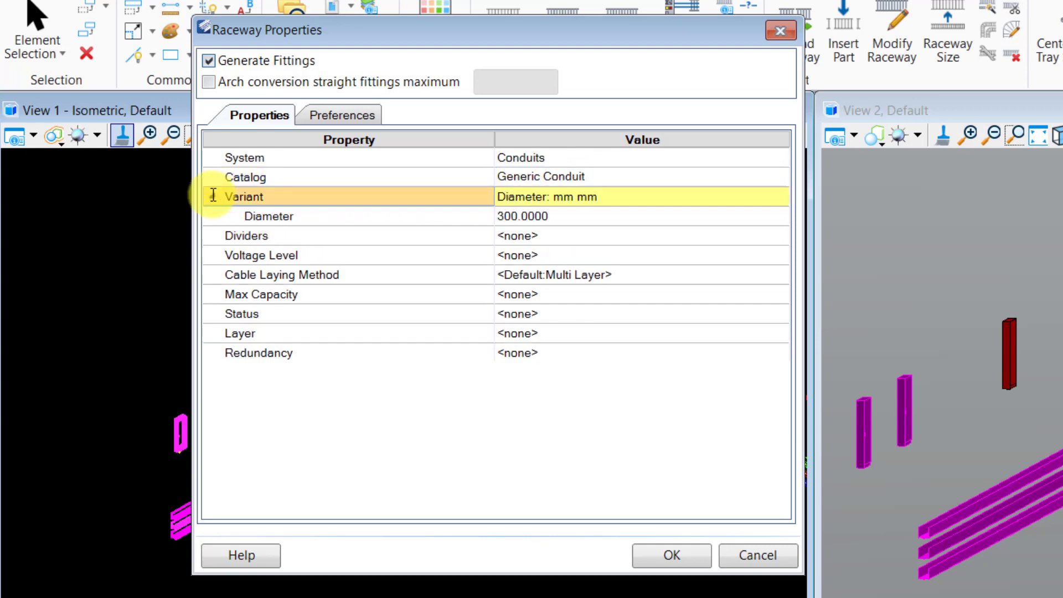
left_click(576, 215)
double_click(578, 215)
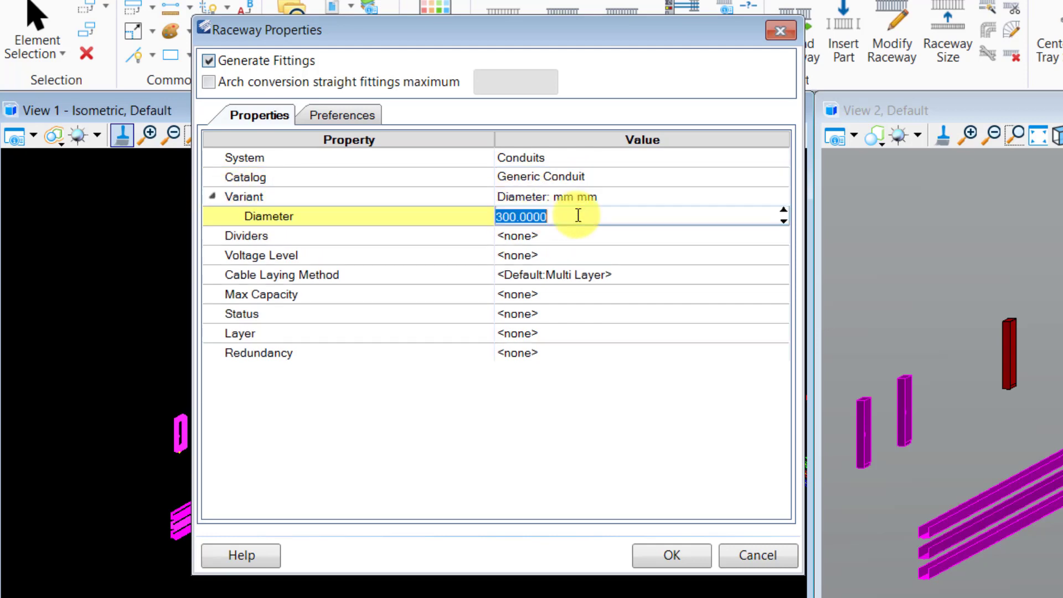
type("60")
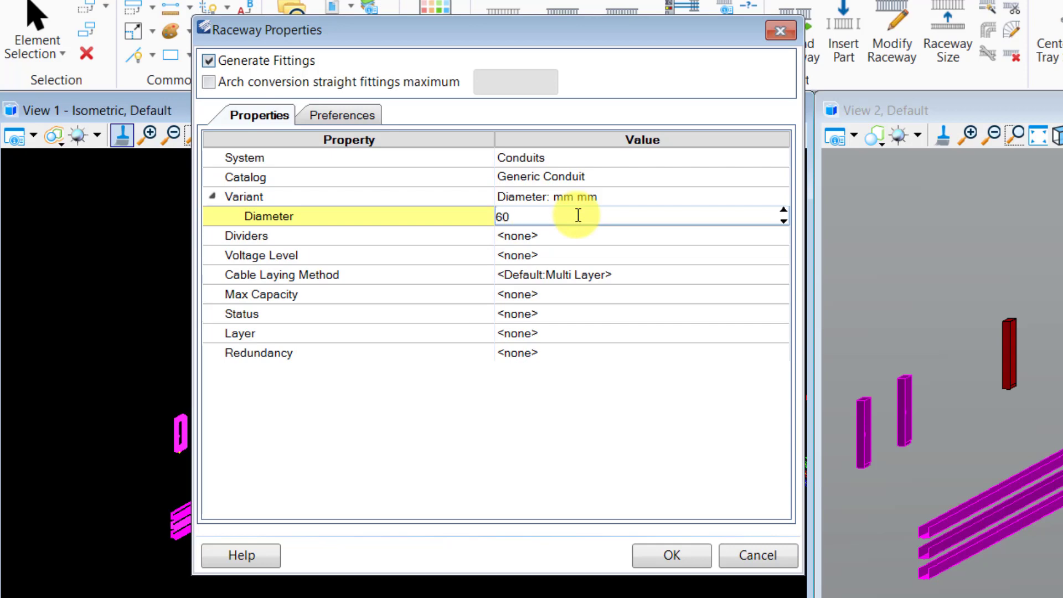
left_click(516, 414)
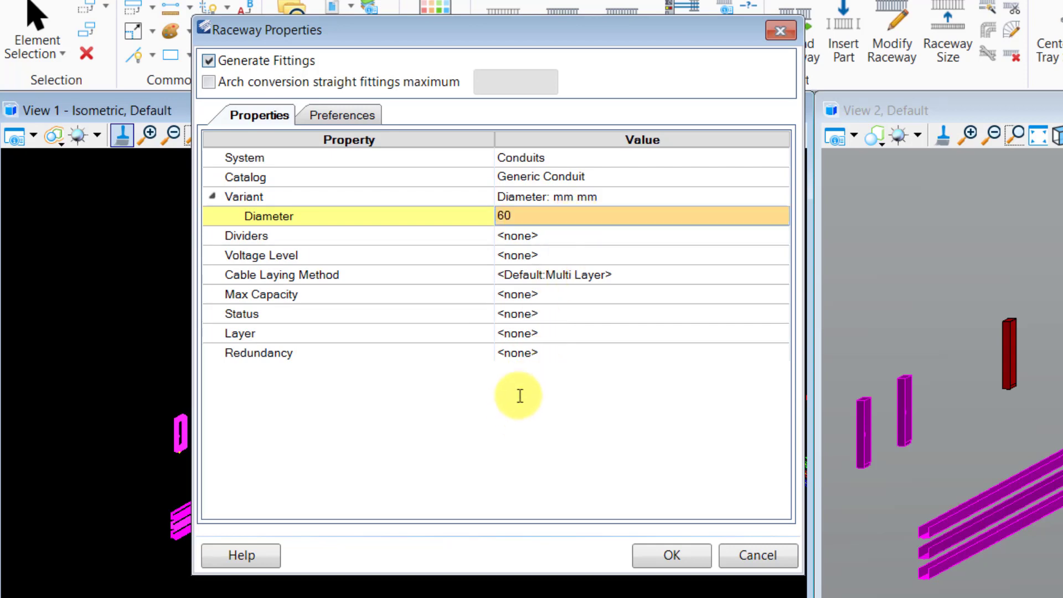
Set the voltage level to LV and generate the conduits from the two selected equipment boxes to the raceways.
left_click(544, 255)
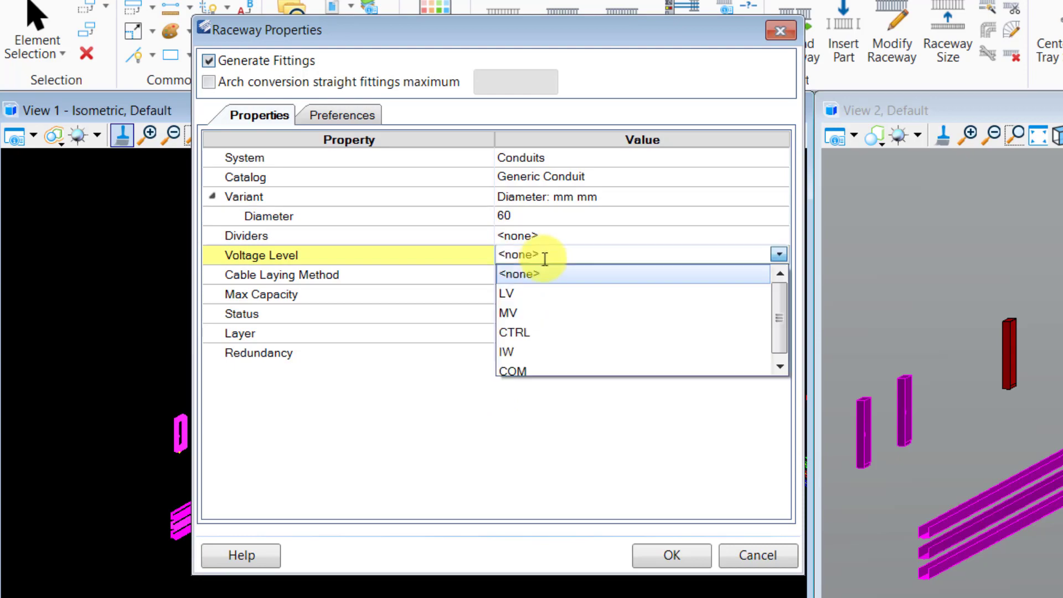
left_click(554, 302)
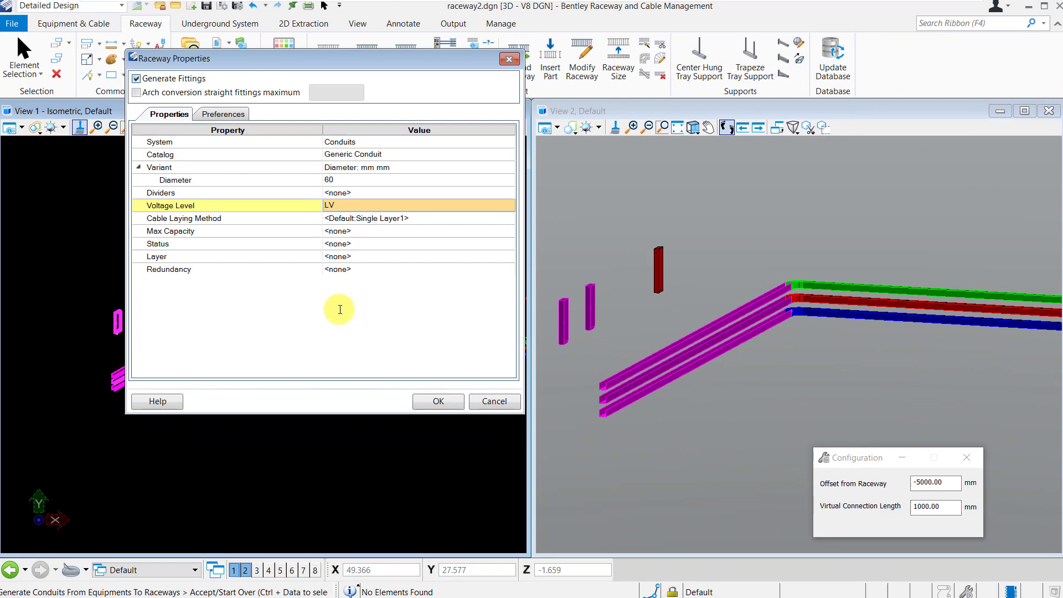
left_click(438, 401)
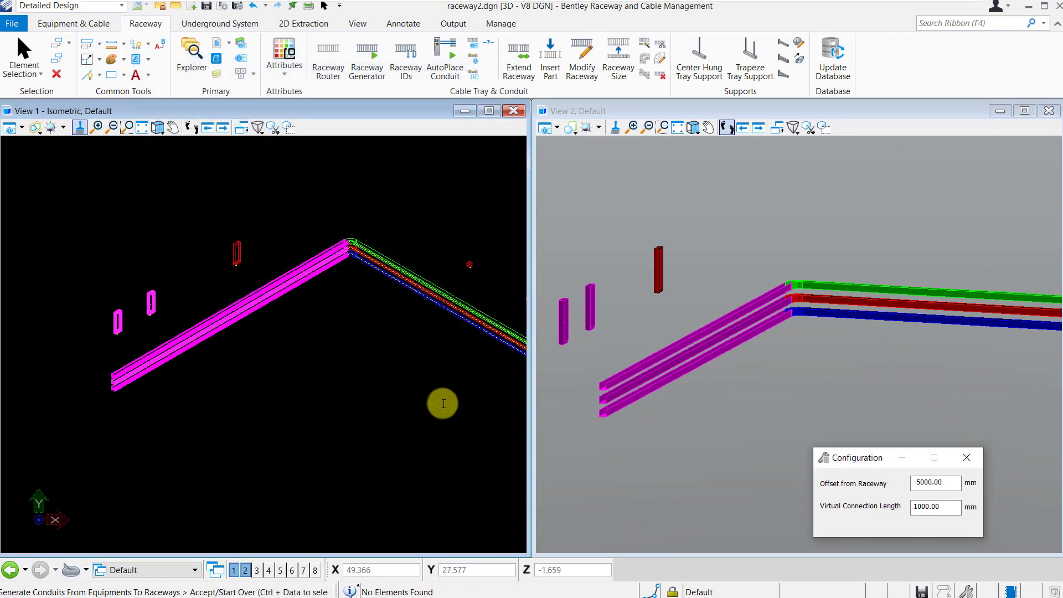
left_click(442, 403)
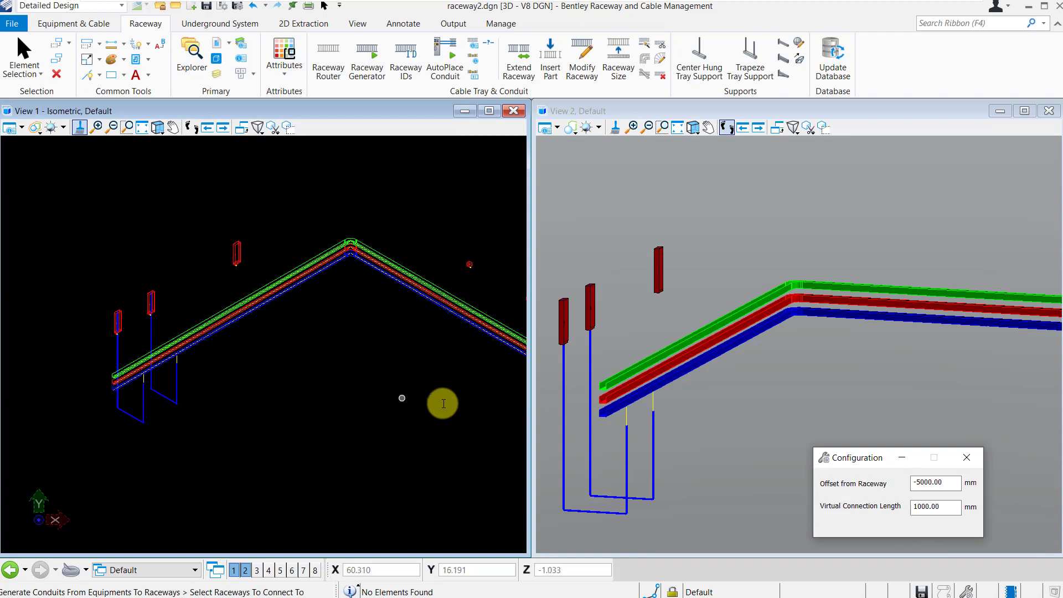
Examine the generated conduits in both views, including their drops below the raceways and the virtual connections to the tray.
scroll(164, 399, "up", 4)
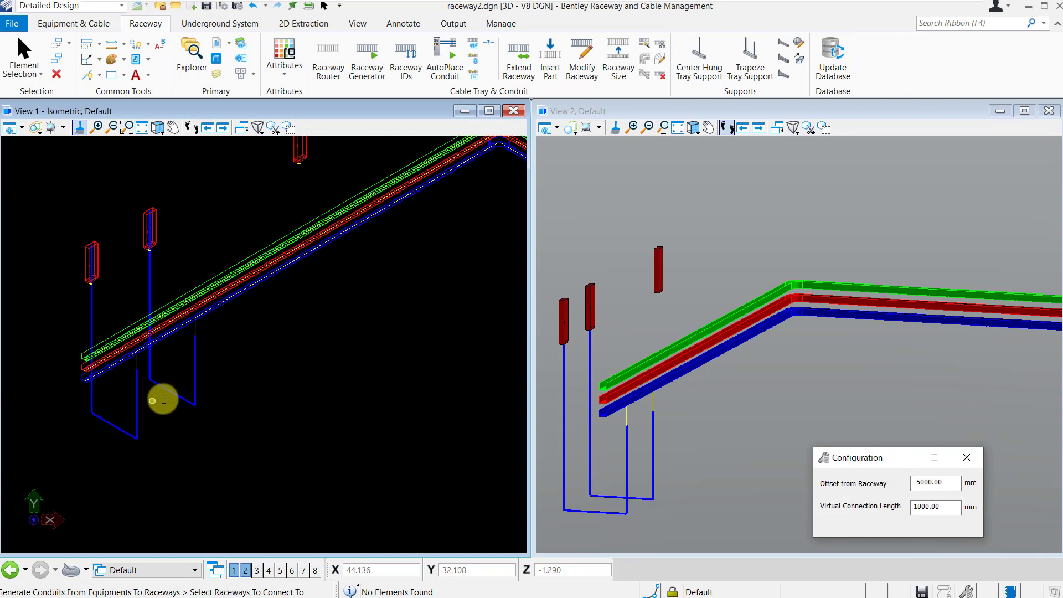
middle_click(164, 399)
left_click_drag(164, 399, 261, 459)
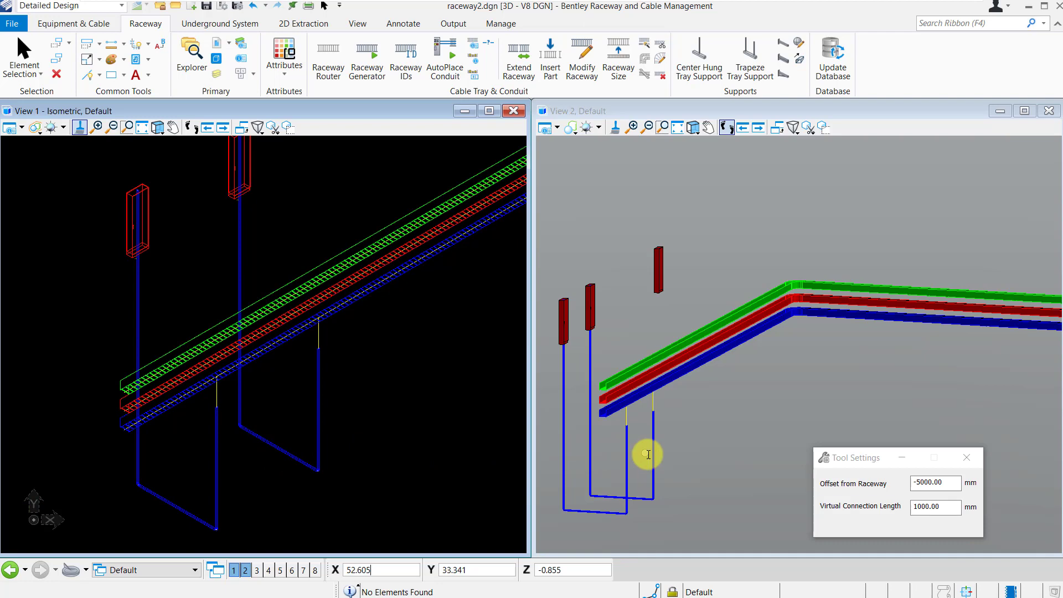
scroll(648, 454, "up", 3)
middle_click_drag(643, 451, 726, 437)
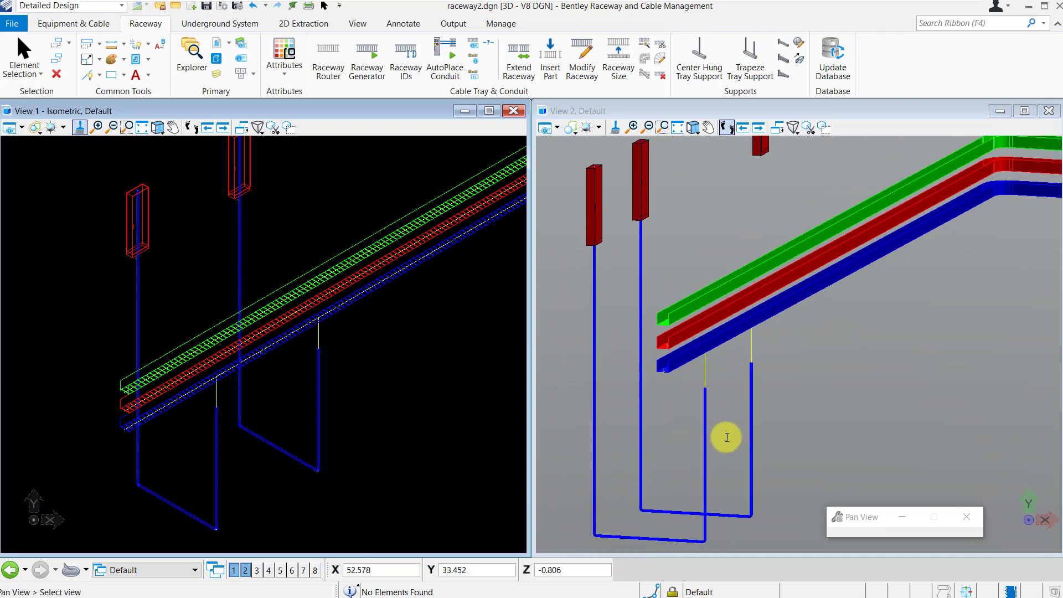
scroll(209, 394, "up", 2)
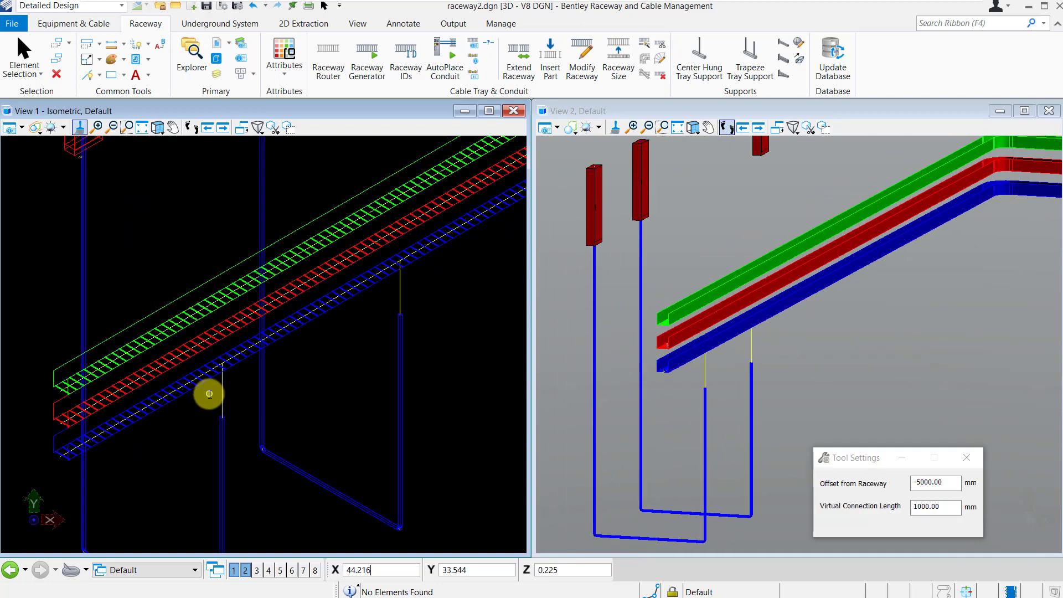
scroll(209, 394, "down", 4)
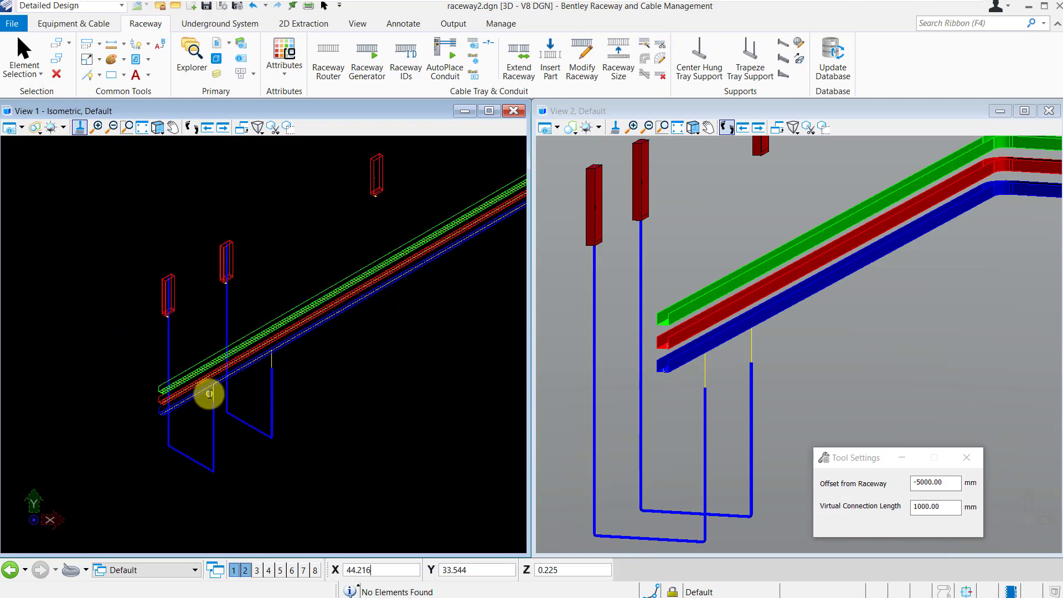
middle_click_drag(209, 394, 143, 416)
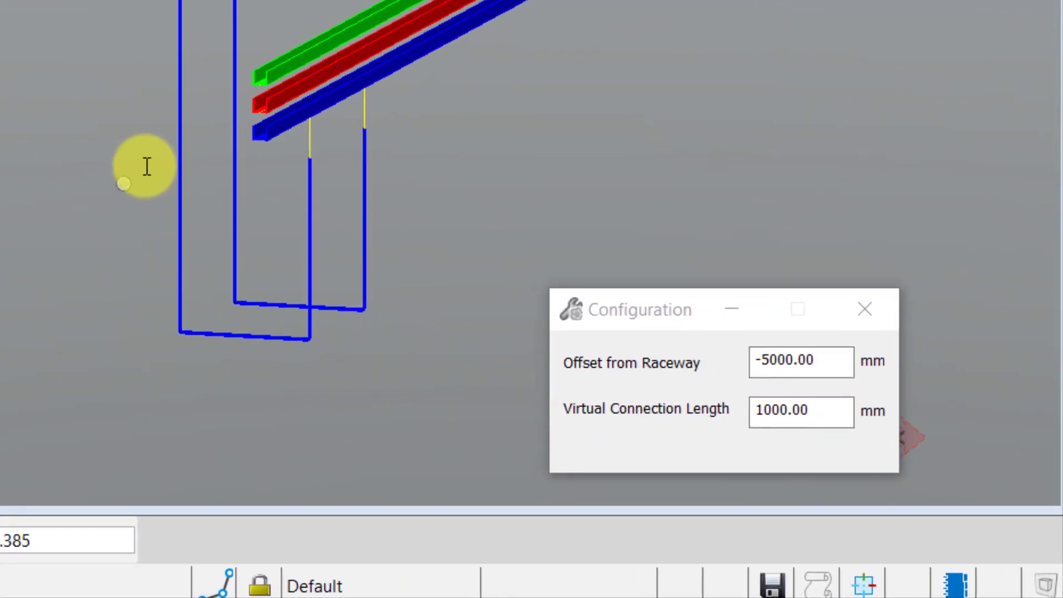
scroll(146, 166, "up", 2)
scroll(147, 166, "down", 2)
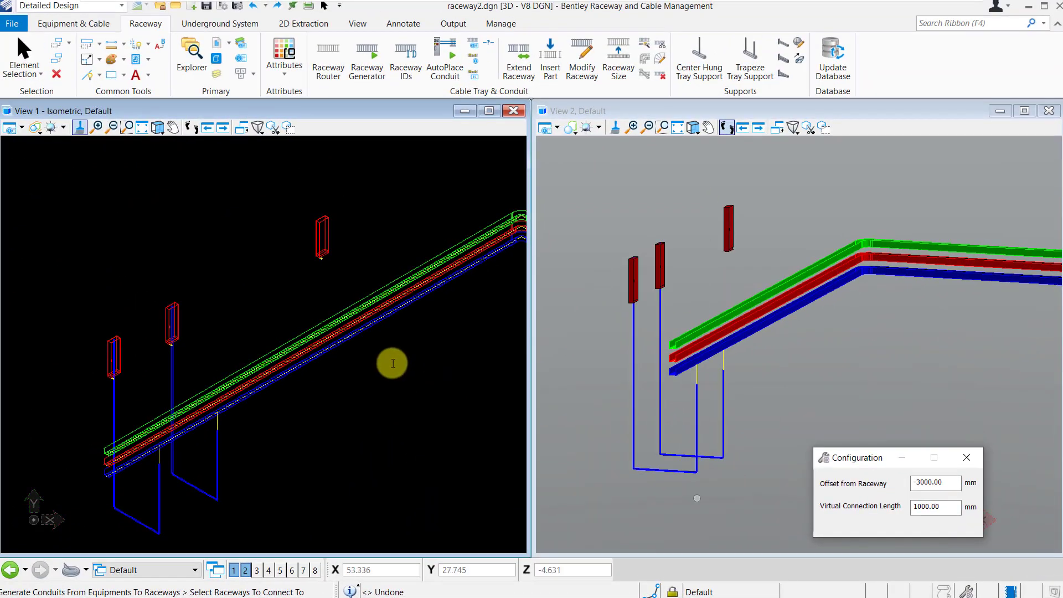
Select the three straight raceways and the third equipment box for a conduit with a -3000 mm offset from the raceway.
left_click_drag(355, 375, 294, 310)
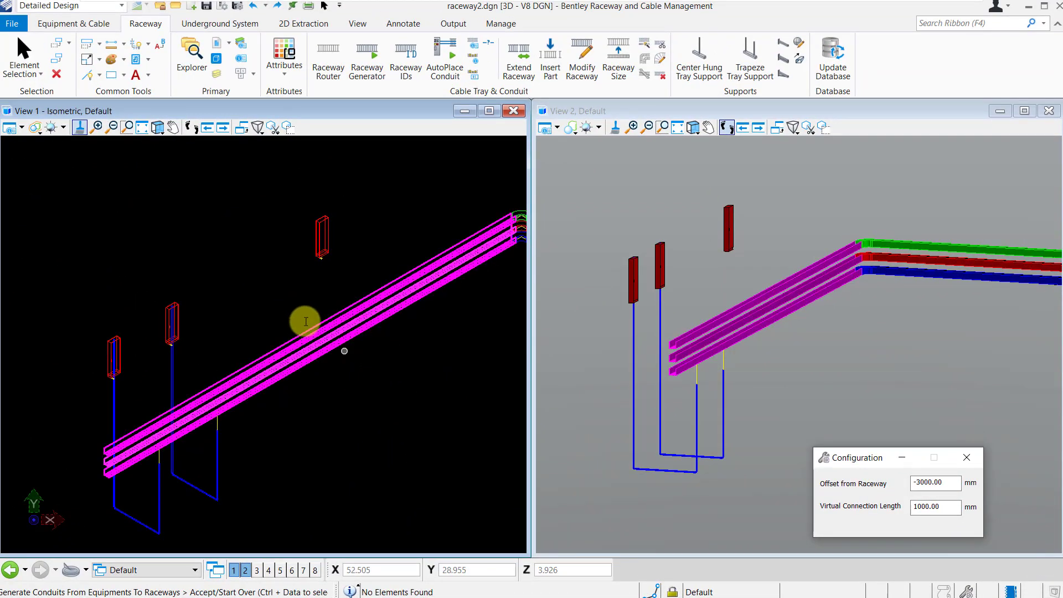
left_click(386, 397)
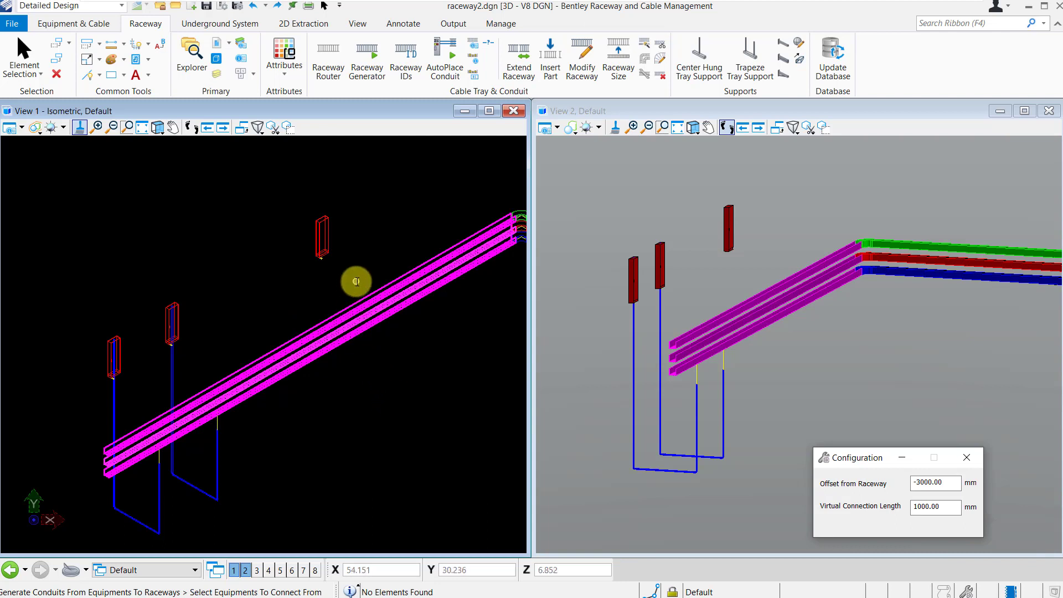
left_click_drag(353, 280, 277, 208)
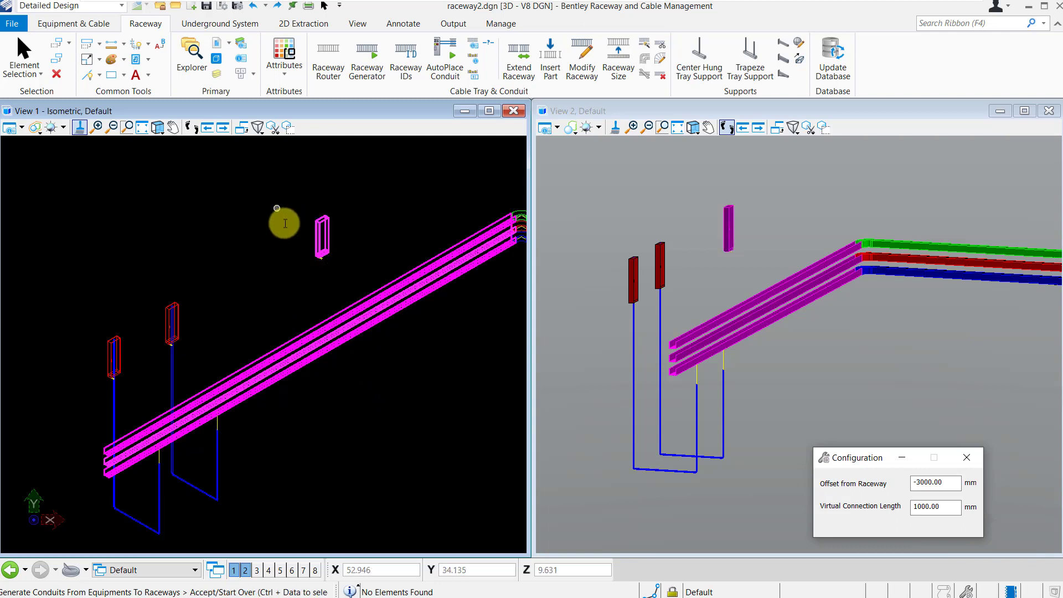
left_click(368, 393)
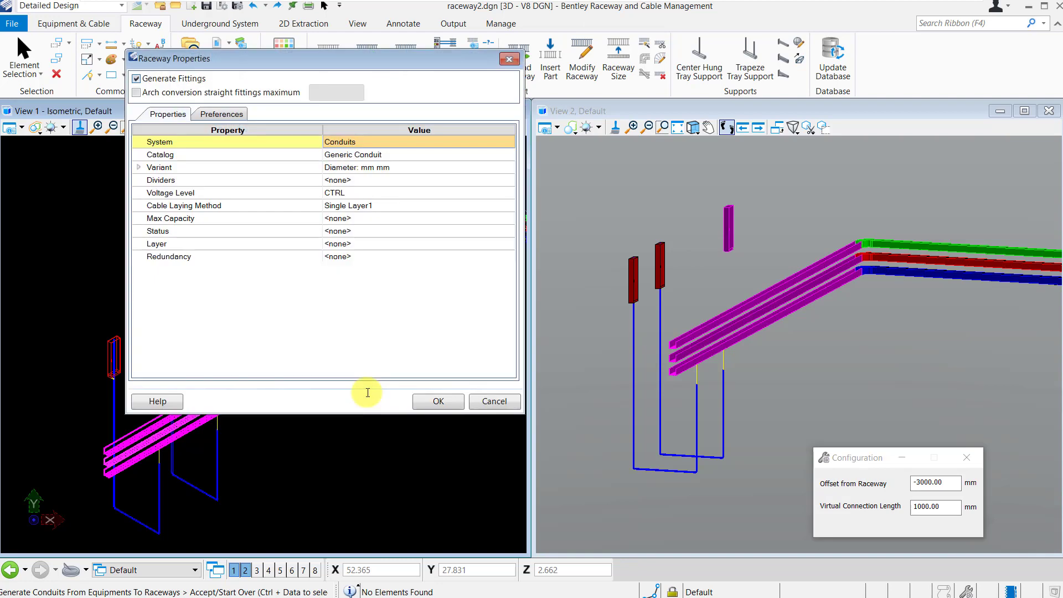
Set the conduit diameter to 50 mm with voltage level CTRL and generate the conduit from the third equipment box.
left_click(138, 167)
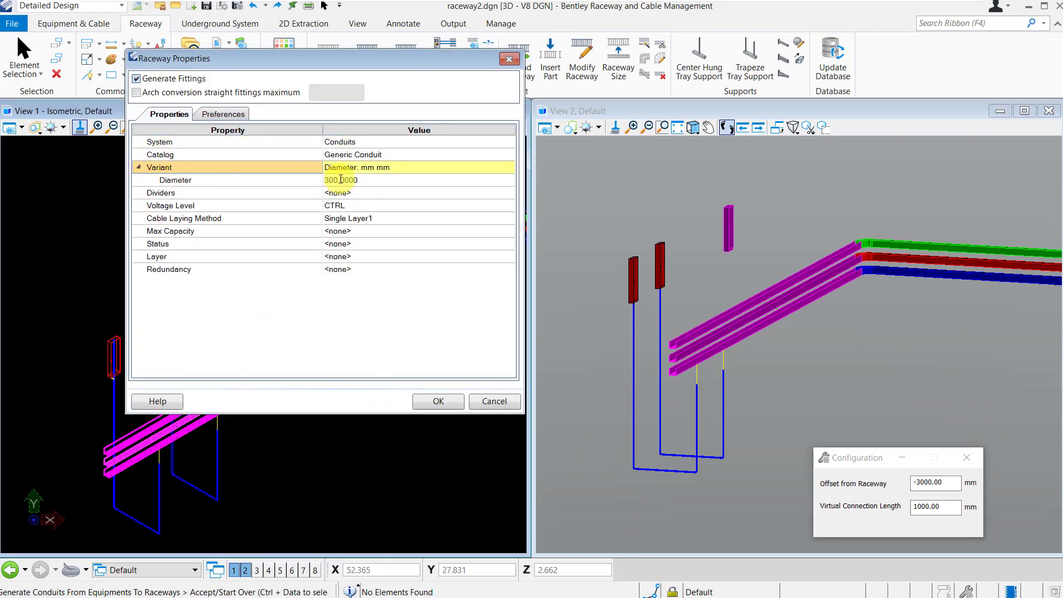
left_click(399, 181)
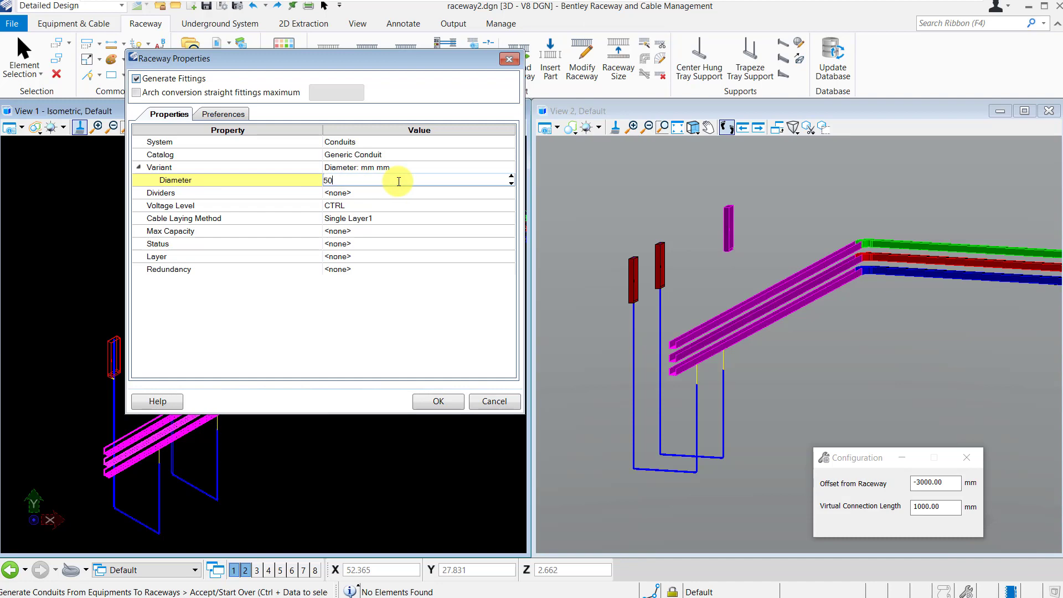
left_click(382, 204)
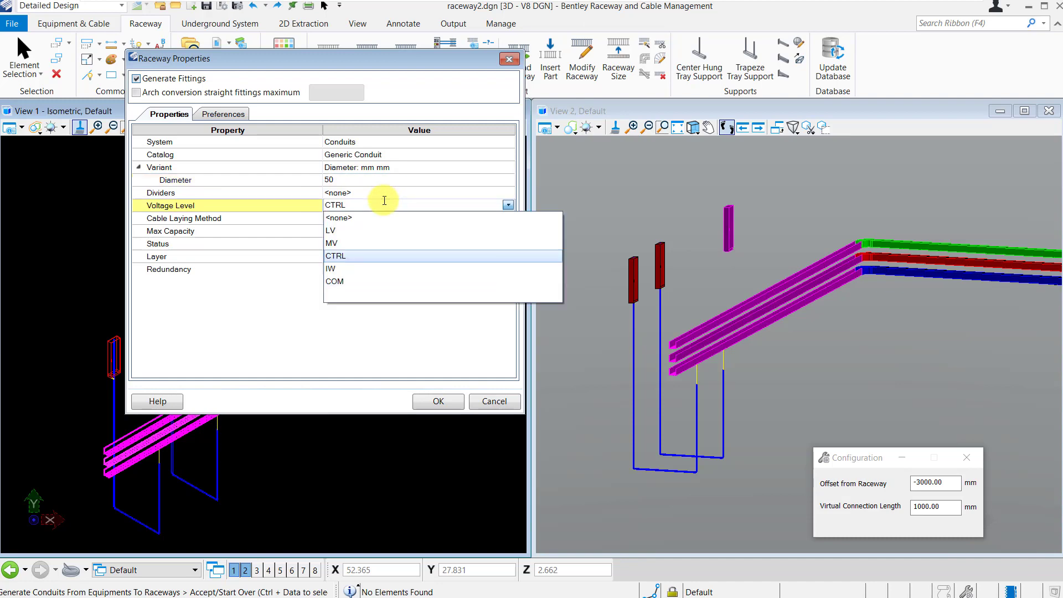
left_click(362, 253)
left_click(433, 400)
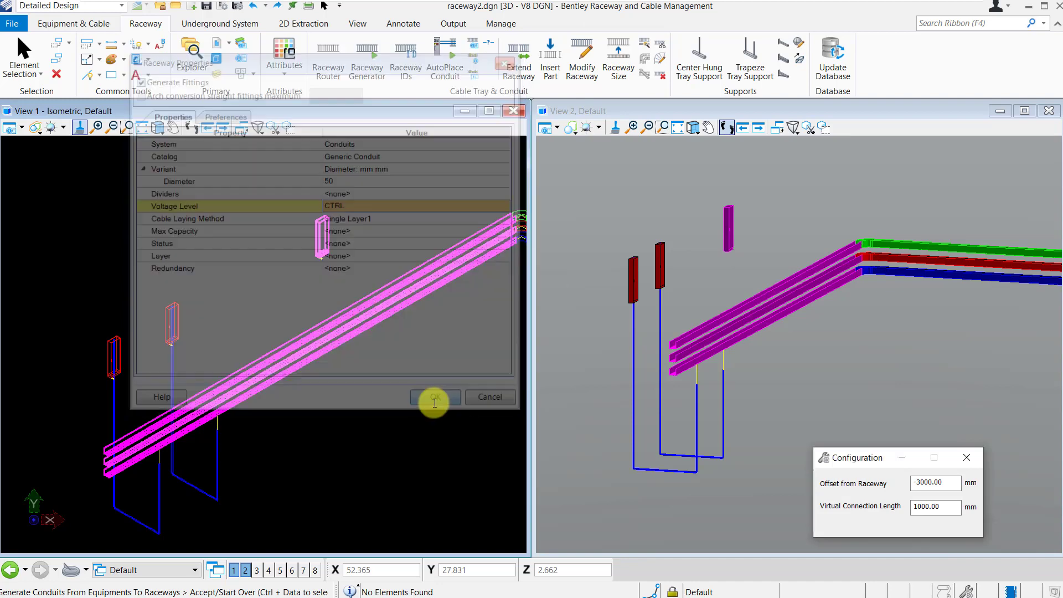
left_click(434, 403)
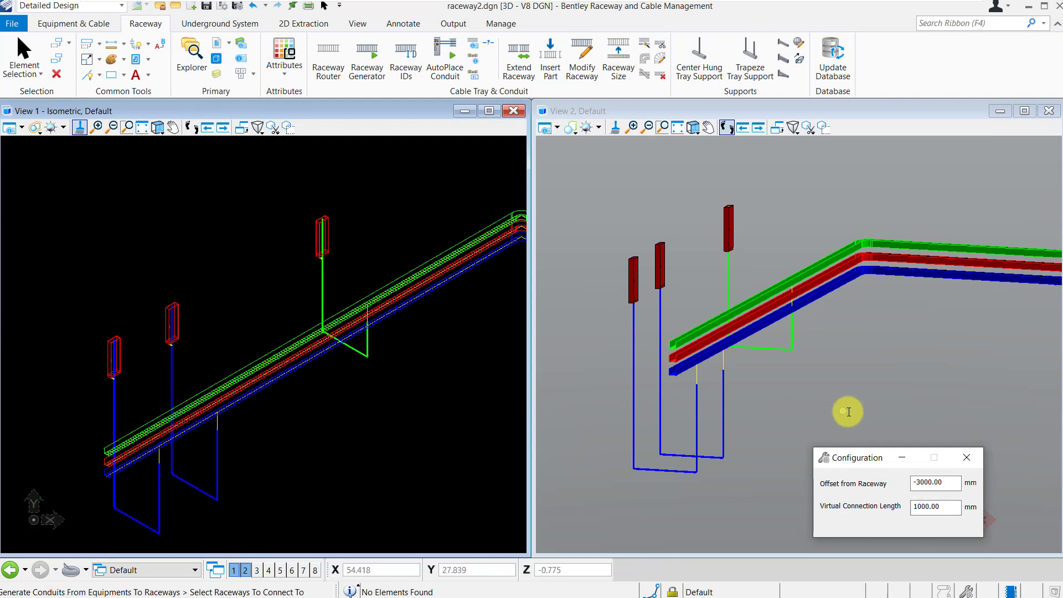
middle_click_drag(799, 385, 740, 416, "shift")
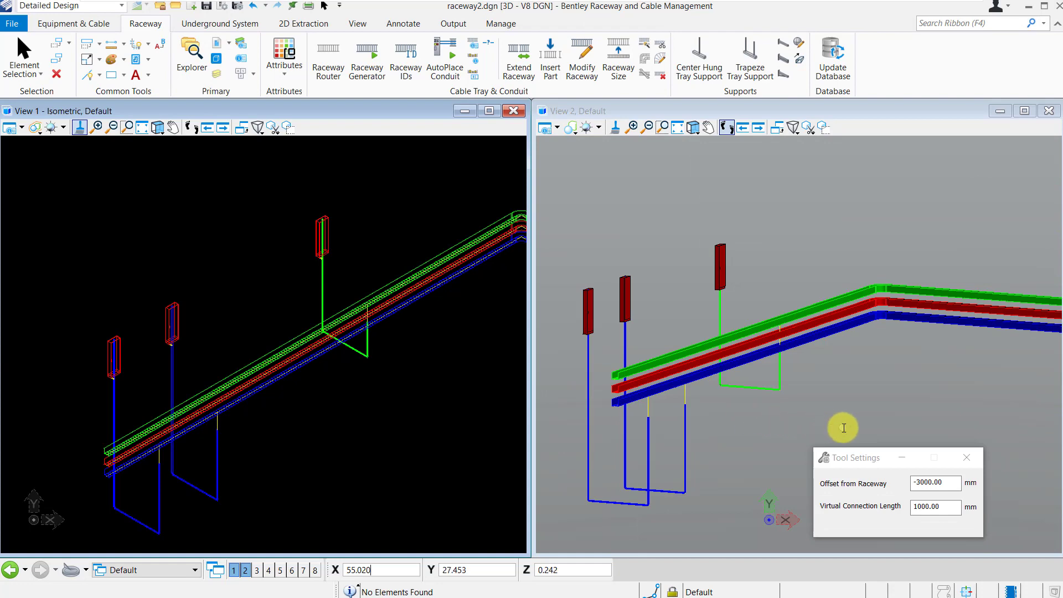
scroll(843, 427, "up", 3)
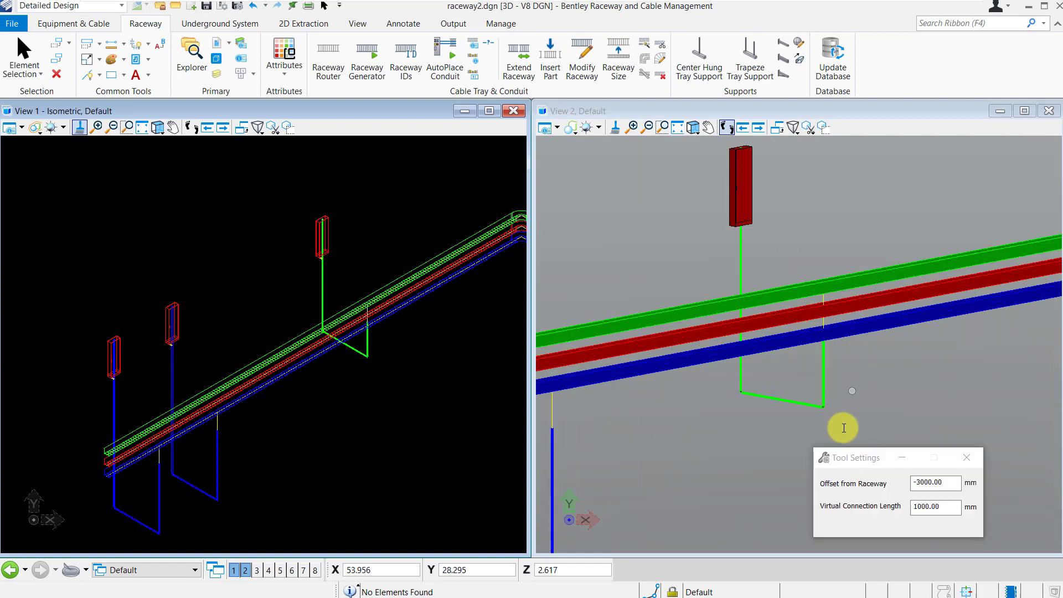
Examine the conduit generated from the third equipment box in both views.
scroll(843, 427, "down", 3)
scroll(340, 342, "up", 2)
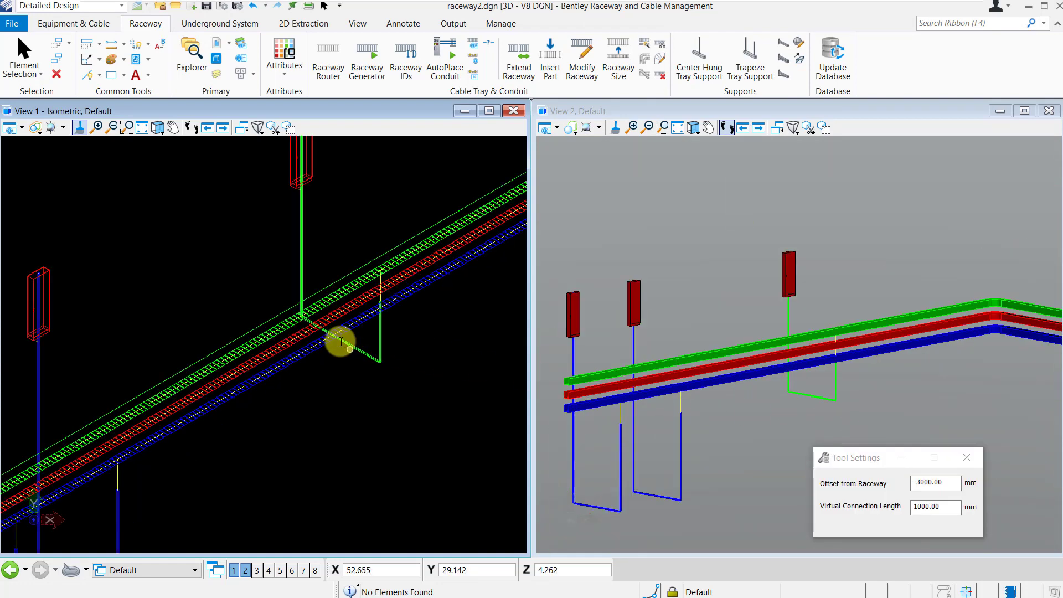
scroll(340, 342, "down", 2)
middle_click_drag(341, 342, 368, 284)
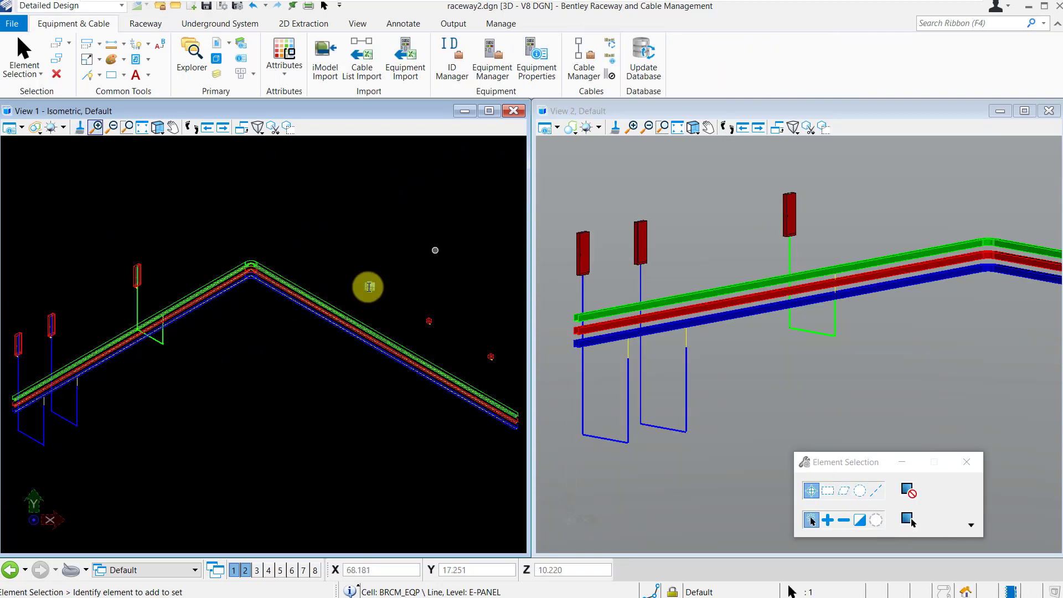
Review the Conduit Connections defined in the equipment properties of the junction box nearest the raceway corner.
left_click(368, 286)
left_click(528, 74)
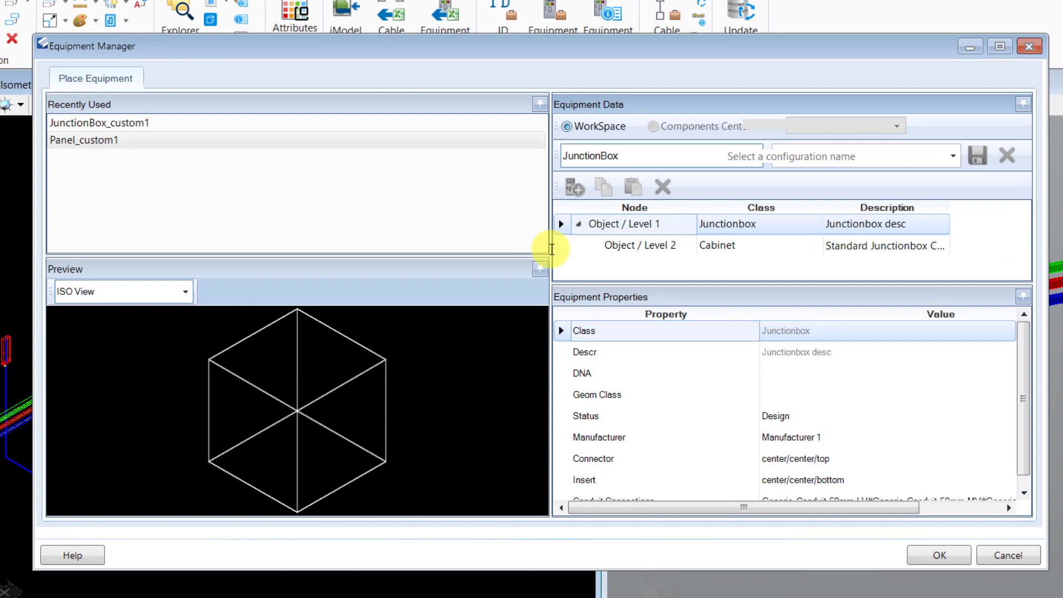
left_click_drag(551, 249, 320, 244)
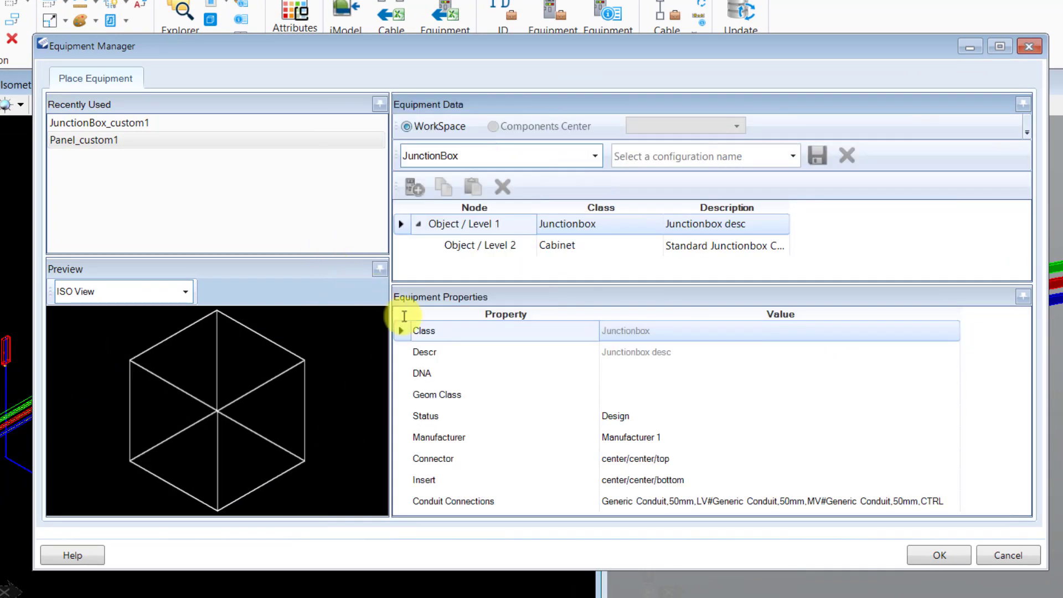
left_click(625, 500)
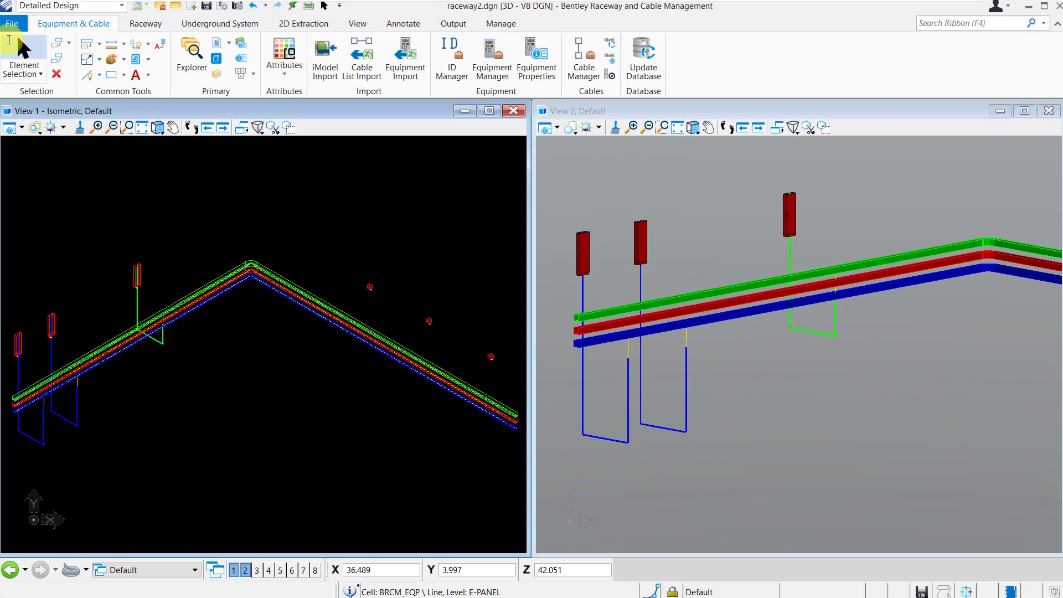
left_click(9, 40)
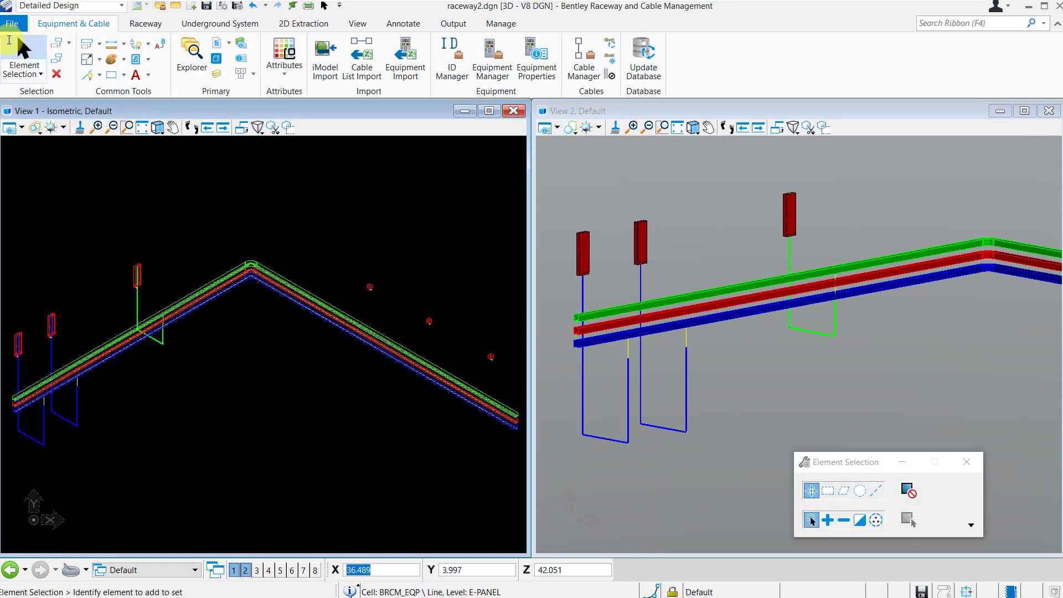
Generate conduits from the three junction boxes to the three straight raceways beyond the corner with a -5000 mm offset from the raceway.
left_click(155, 25)
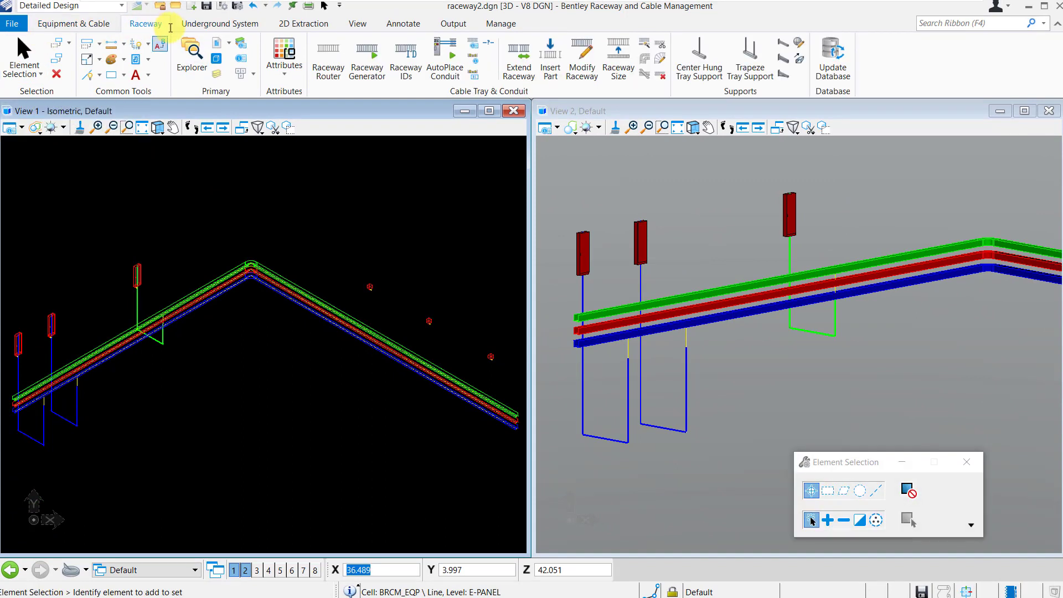
left_click(444, 61)
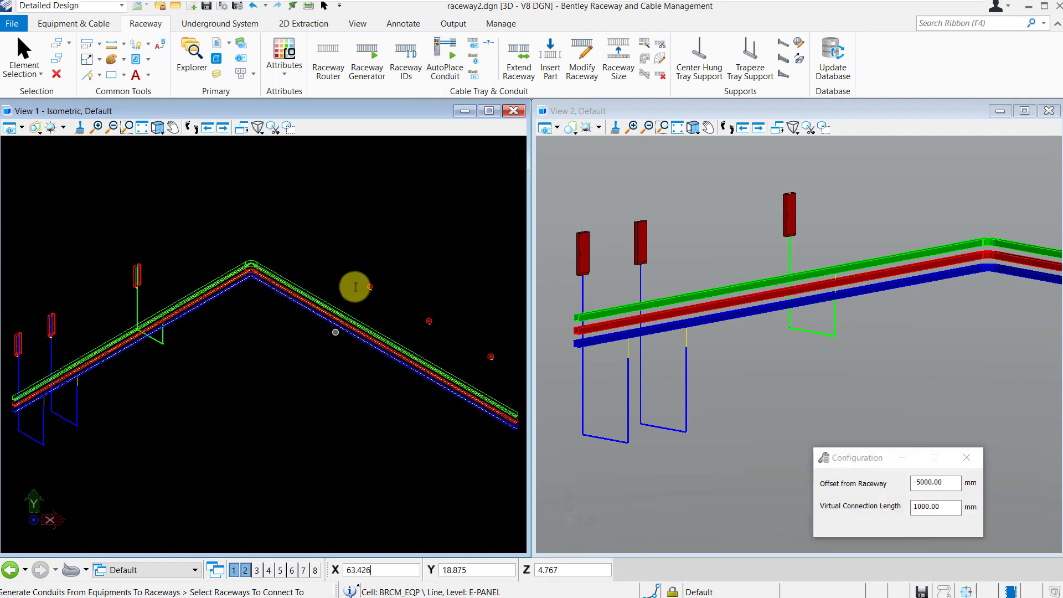
left_click(313, 283)
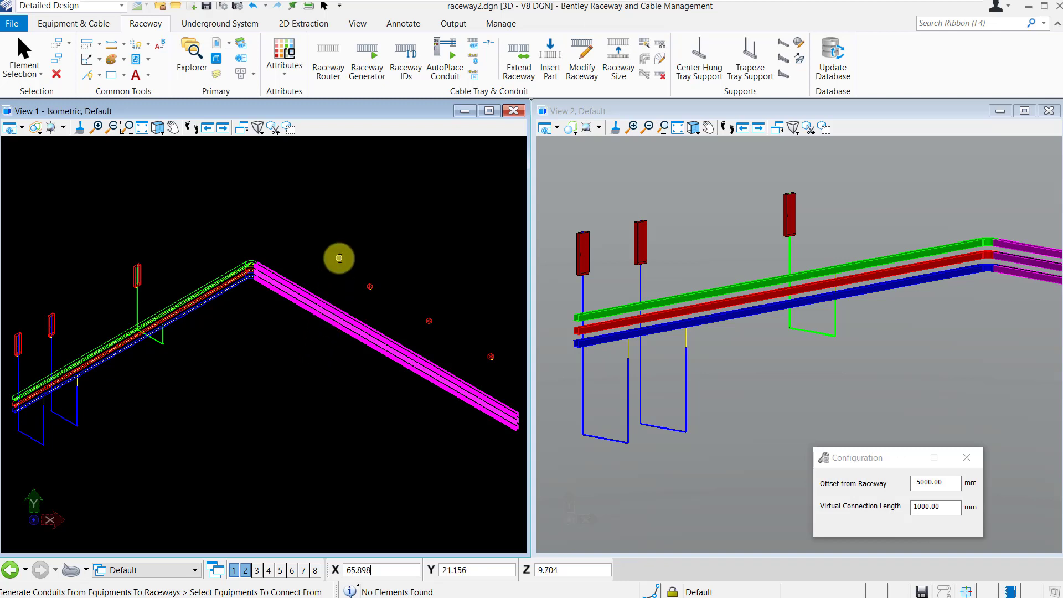
left_click_drag(338, 258, 505, 384)
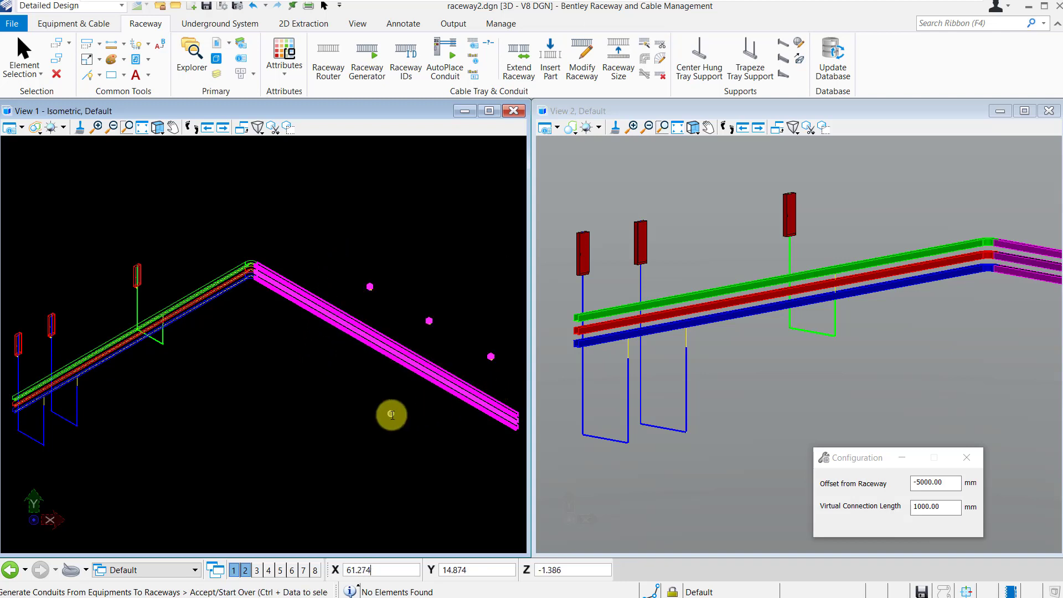
left_click(337, 428)
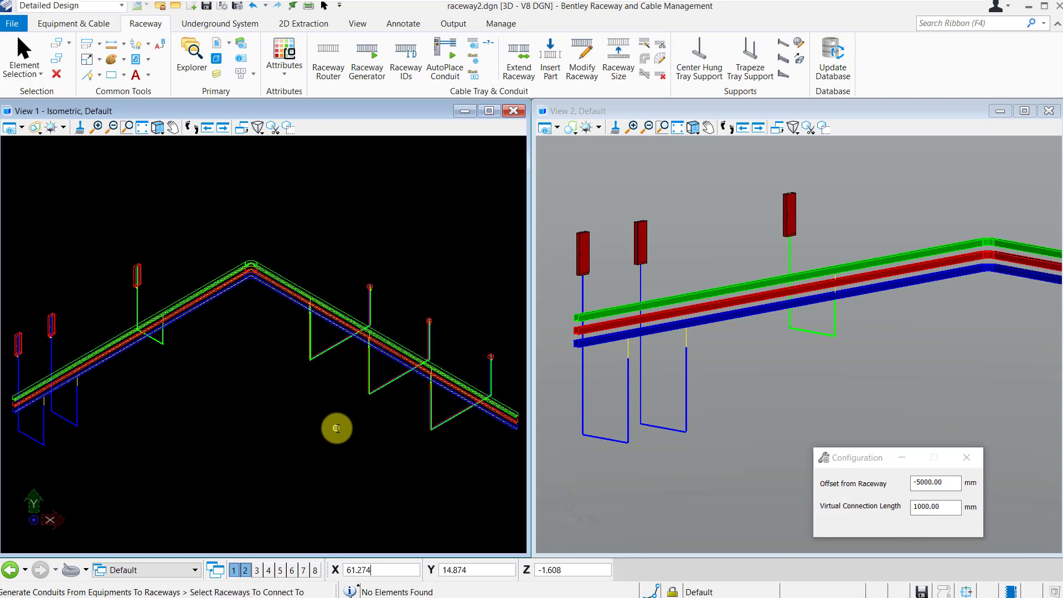
Examine the conduits between the three junction boxes and the raceways in both views, including each voltage level's connection to its tray.
scroll(421, 329, "up", 2)
scroll(421, 330, "up", 2)
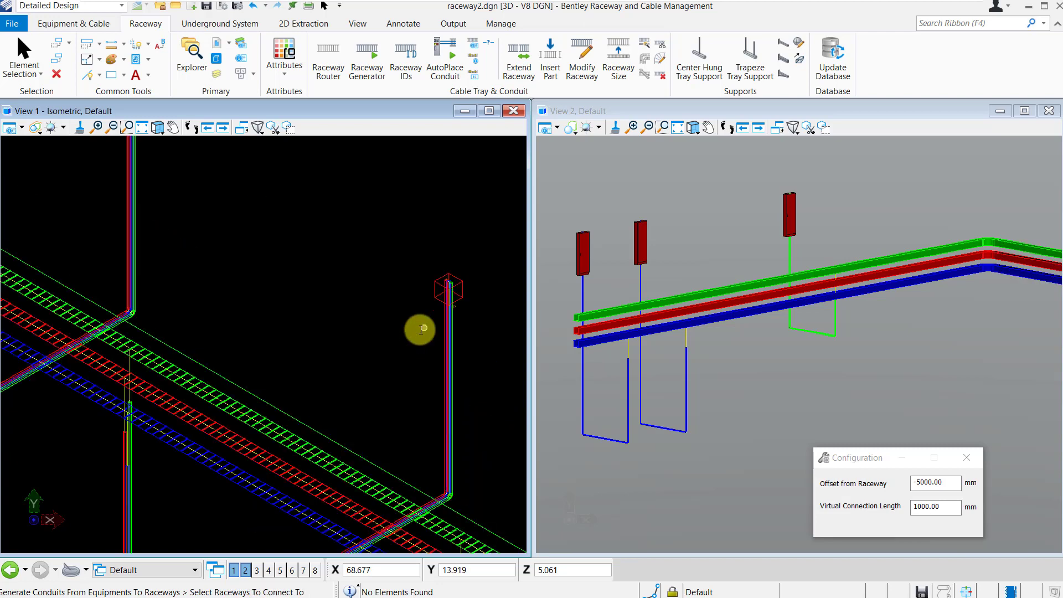
middle_click_drag(432, 319, 437, 357)
scroll(436, 319, "down", 4)
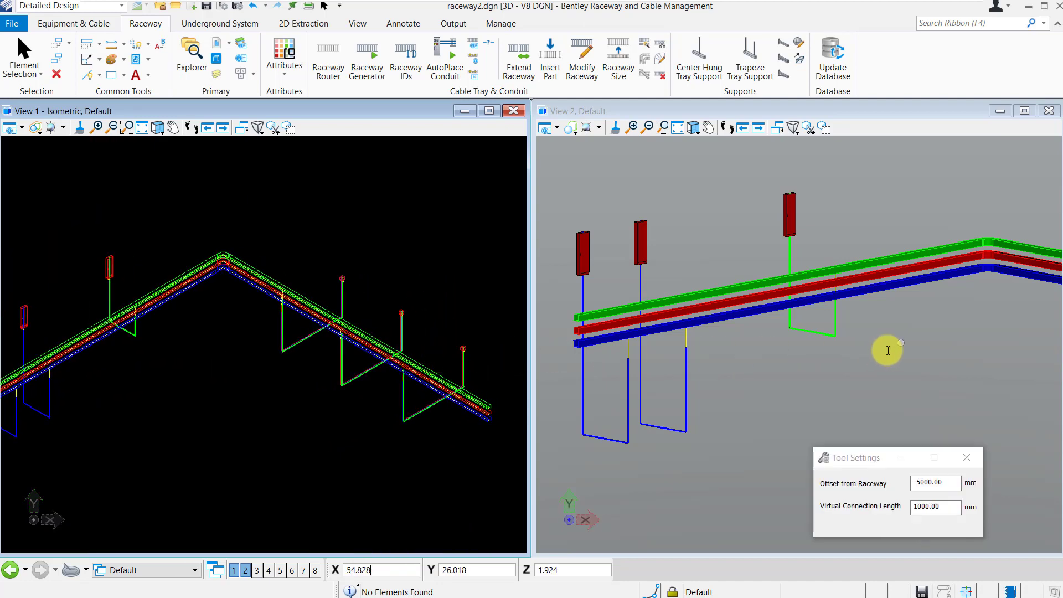
middle_click_drag(888, 350, 899, 367)
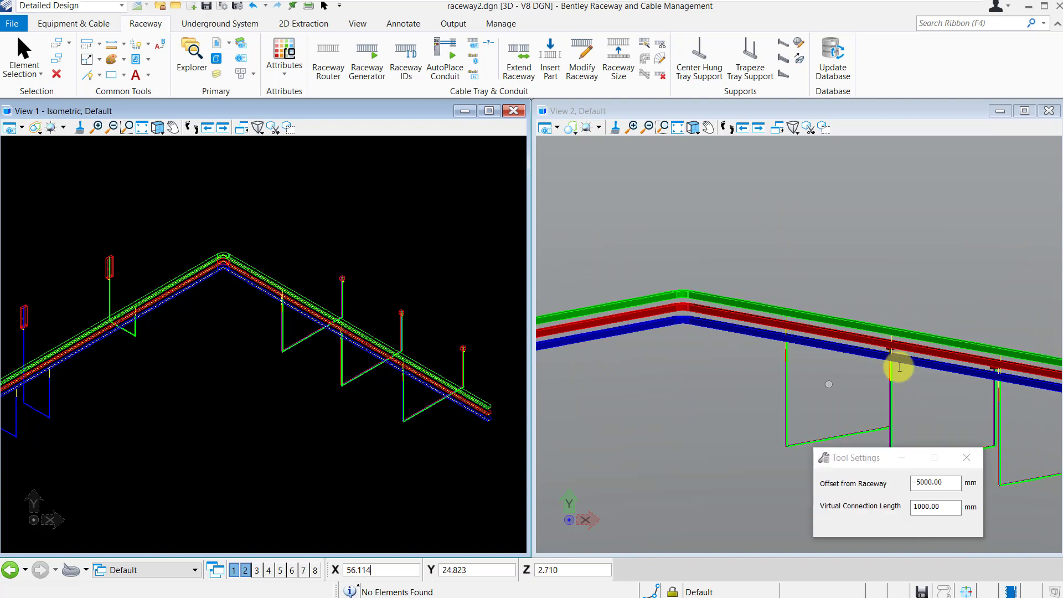
middle_click_drag(923, 403, 924, 354, "shift")
scroll(1017, 425, "up", 4)
scroll(924, 355, "down", 2)
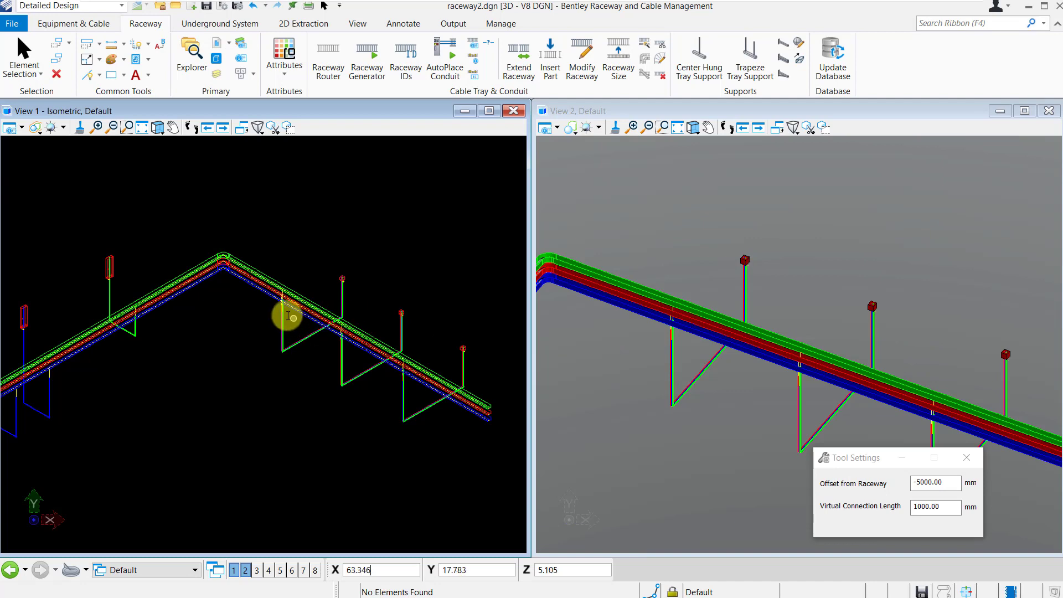
scroll(287, 315, "up", 2)
scroll(287, 315, "up", 2)
middle_click_drag(286, 315, 310, 401)
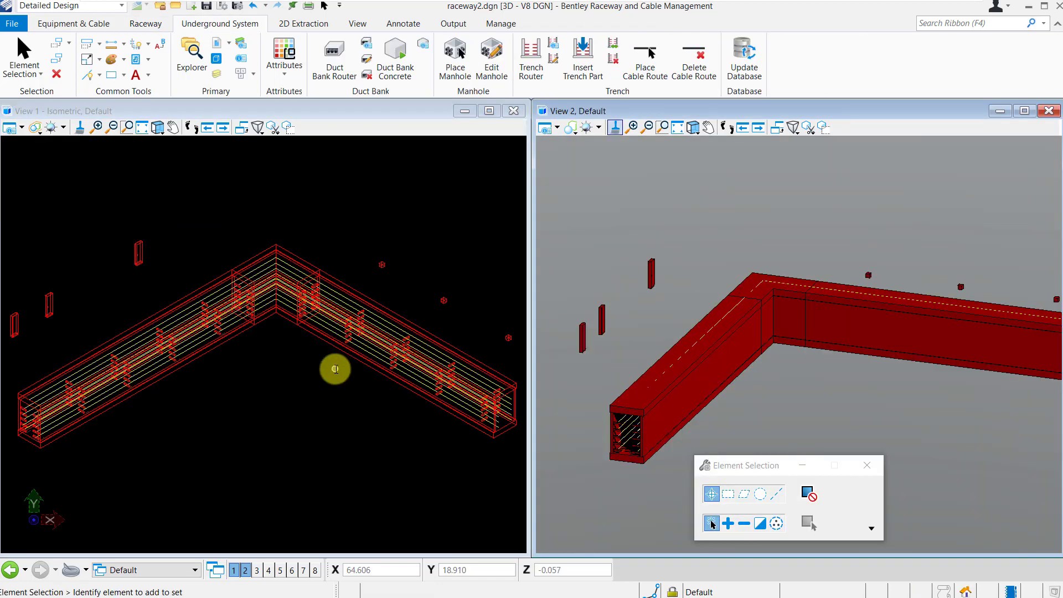
Review the left and right side support settings of the whole trench, including the voltage level assigned to each support.
left_click_drag(335, 369, 215, 223)
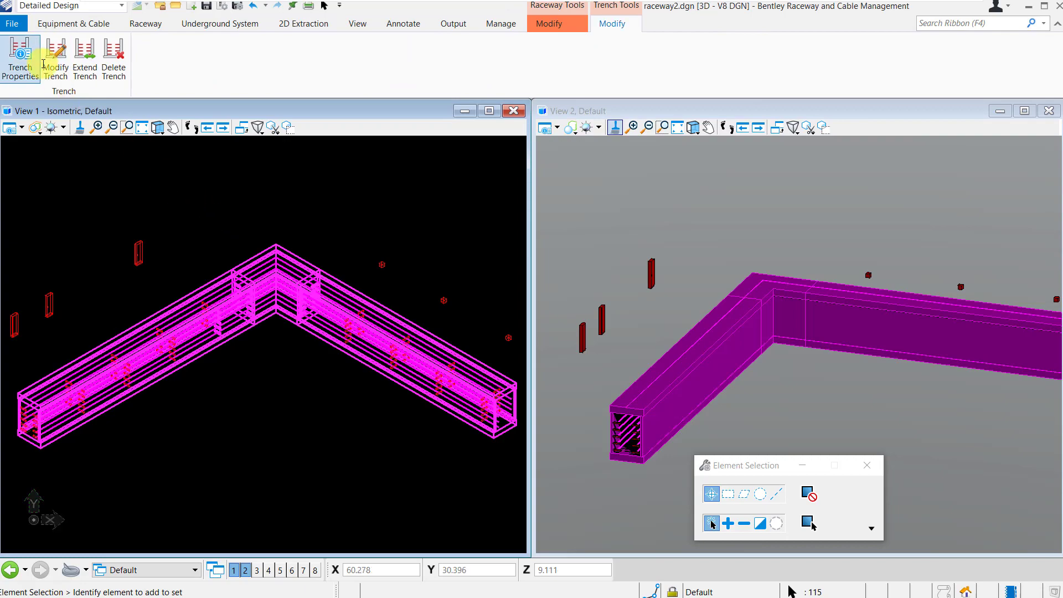
left_click(40, 61)
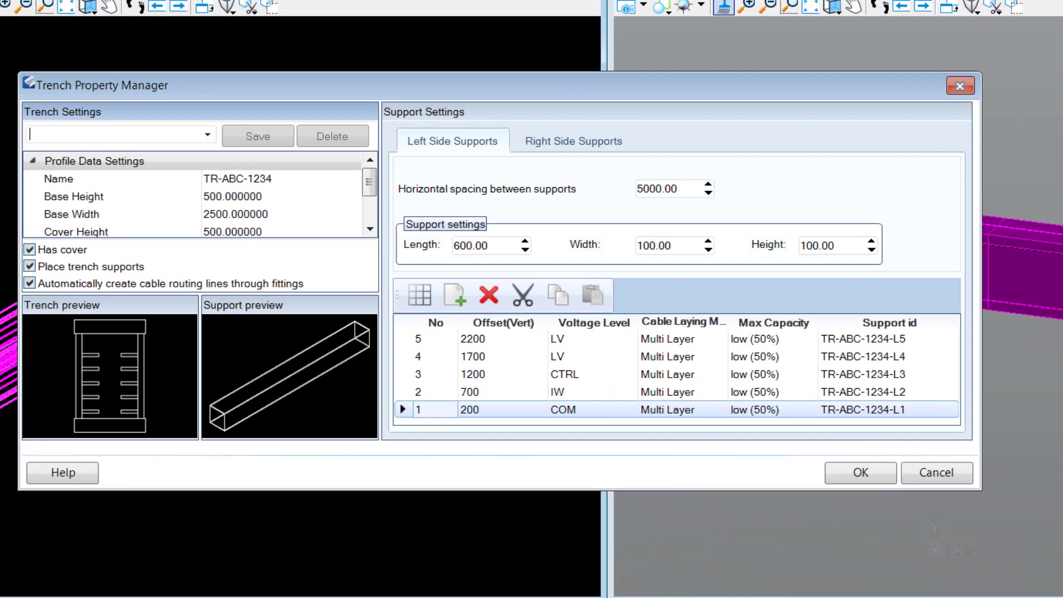
left_click(550, 142)
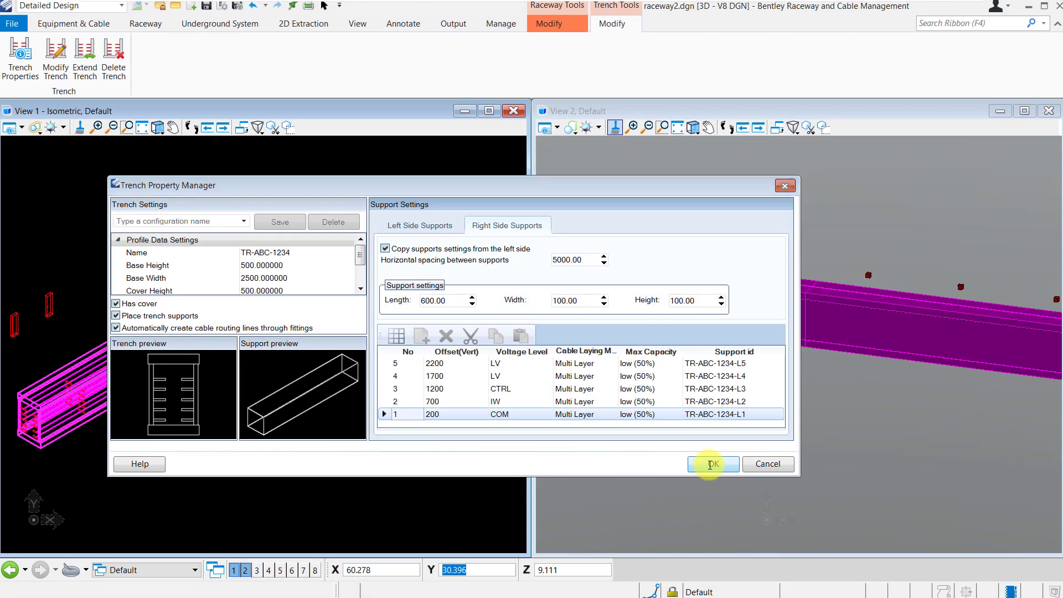
left_click(860, 472)
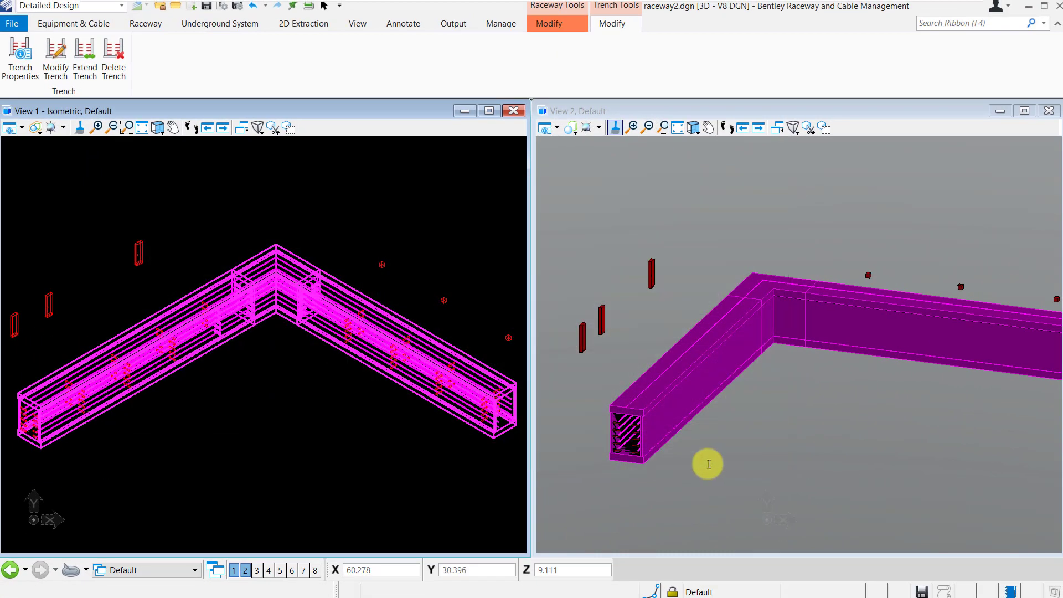
With AutoPlace Conduit at a -5000 mm offset, select the routing lines in the trench's first leg and the two panels nearest its open end.
left_click(146, 24)
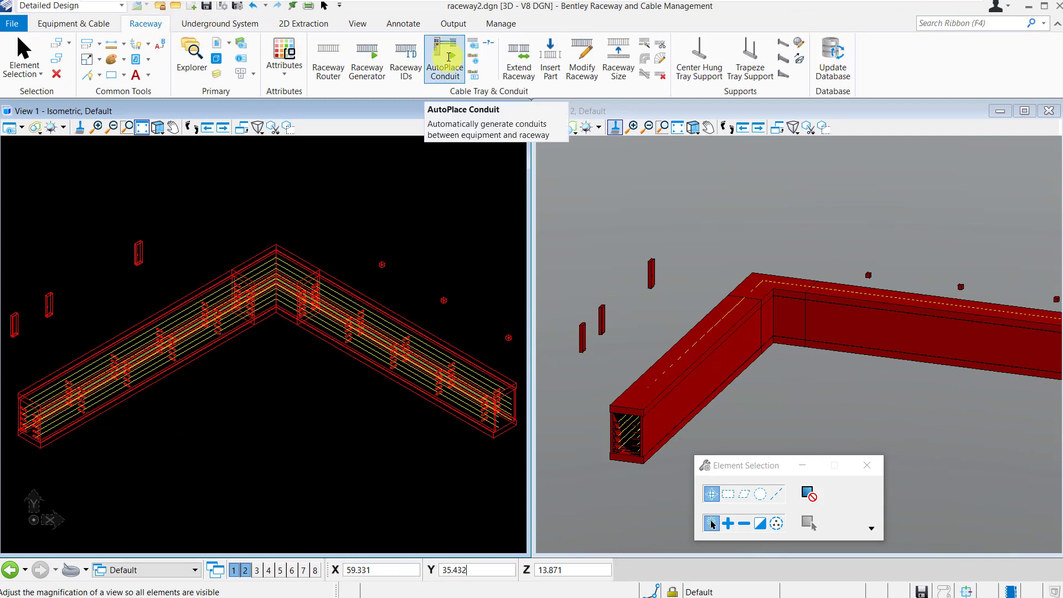
left_click(448, 57)
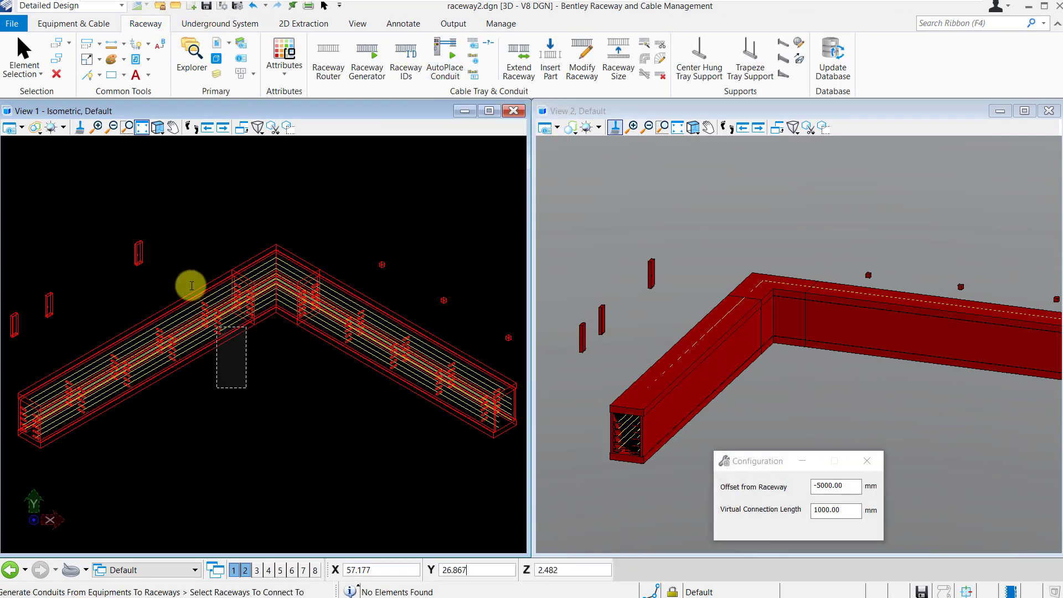
left_click(175, 266)
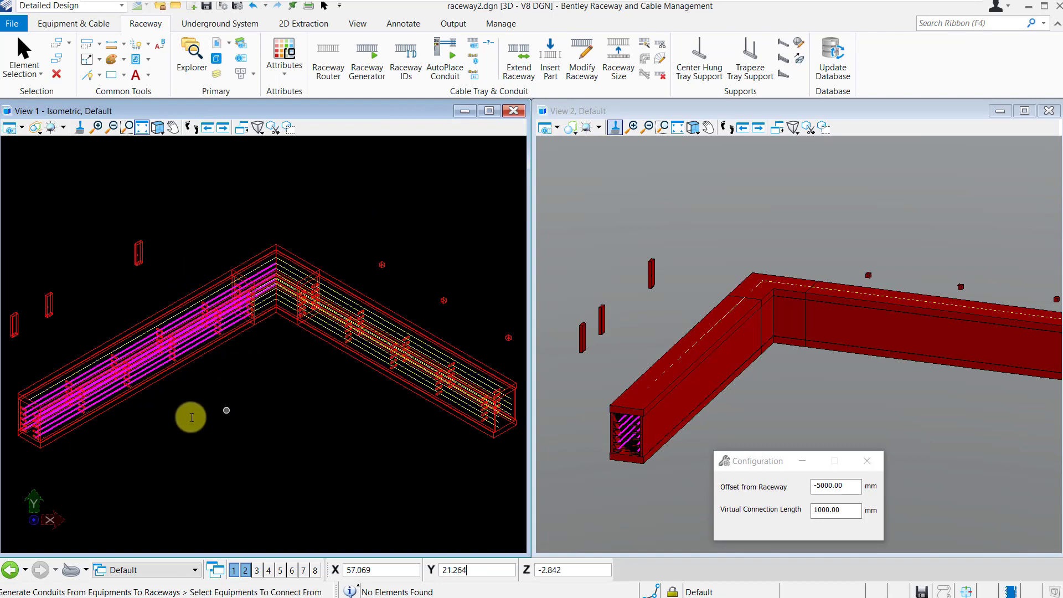
scroll(190, 418, "down", 2)
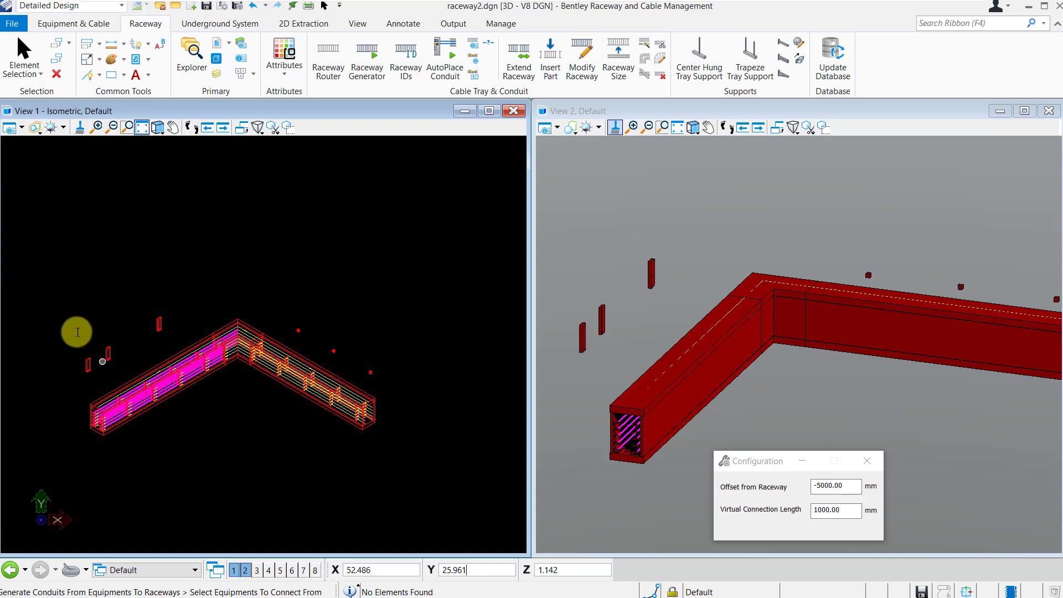
left_click_drag(62, 318, 157, 378)
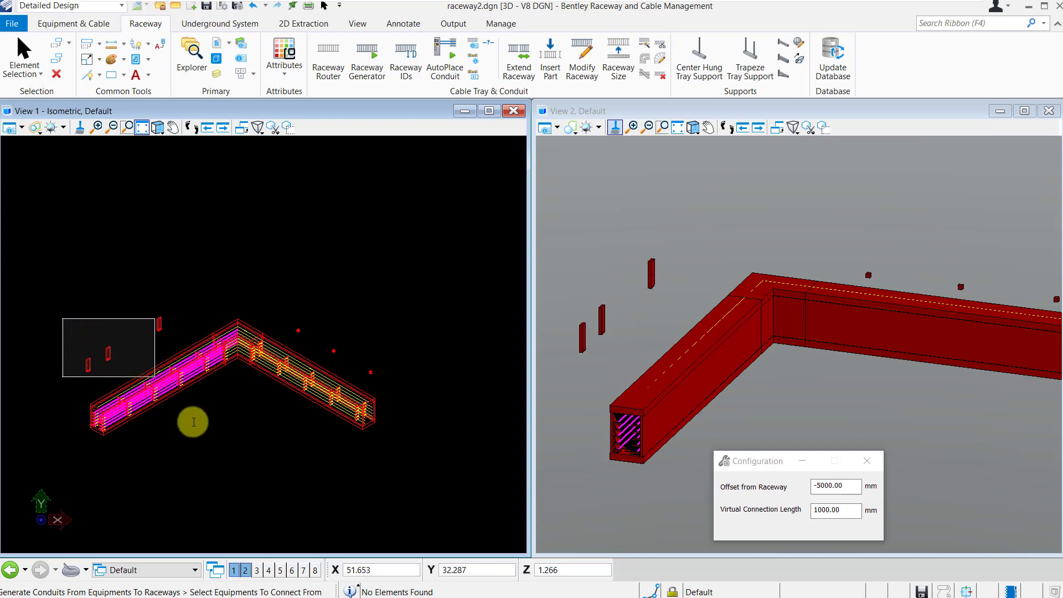
left_click(236, 455)
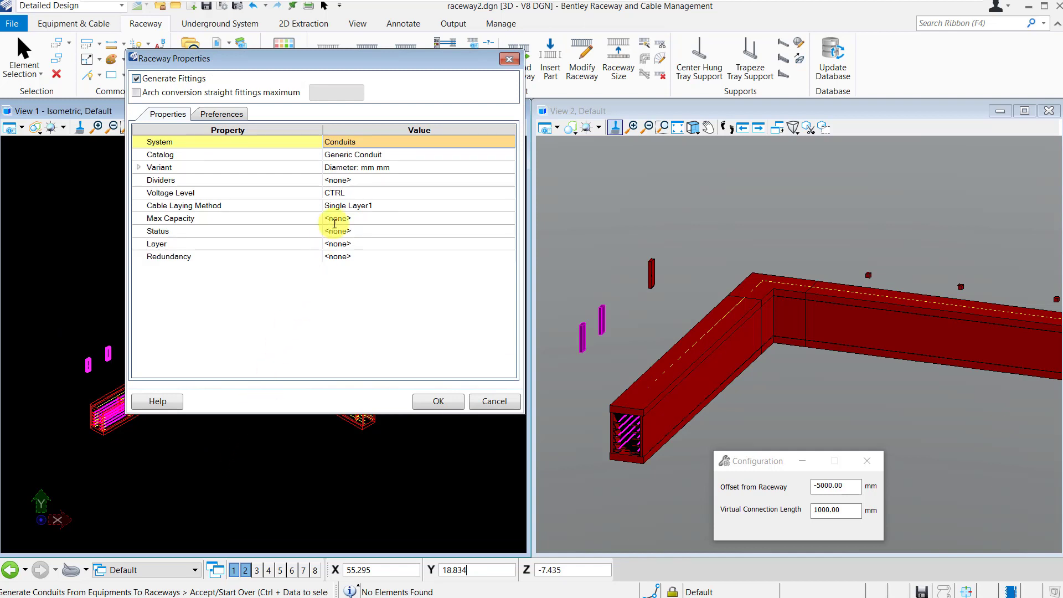
Set the conduit diameter to 60 mm with voltage level CTRL and generate the conduits from the two panels to the trench.
left_click(357, 168)
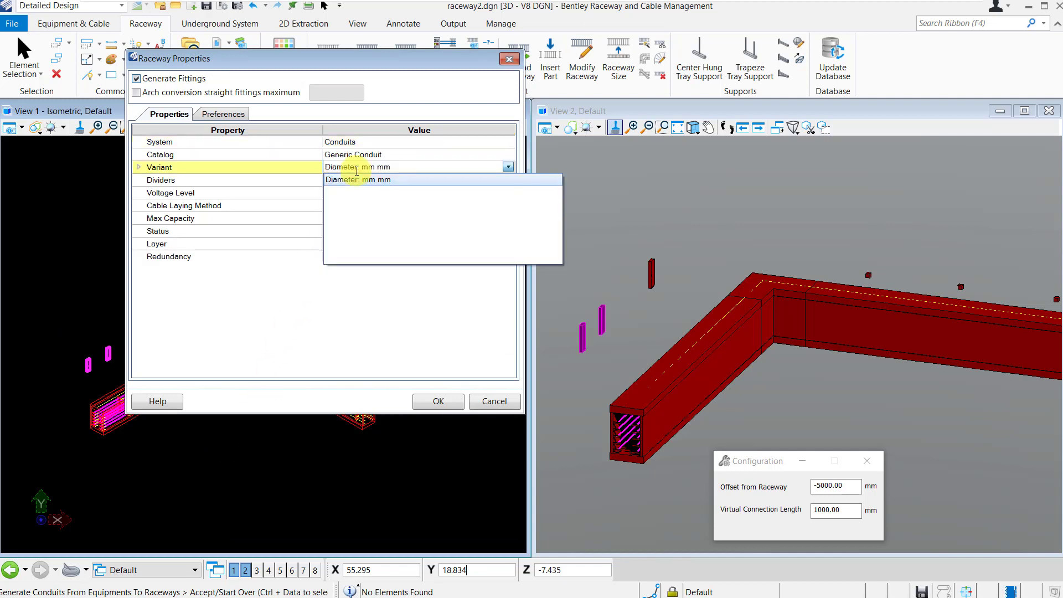
left_click(139, 167)
left_click(361, 179)
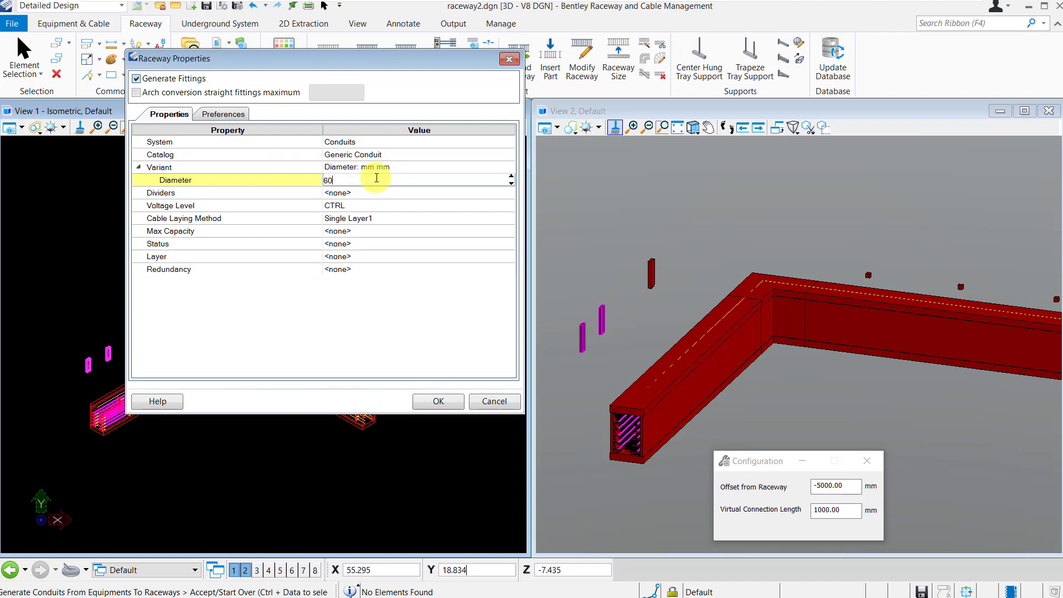
left_click(437, 401)
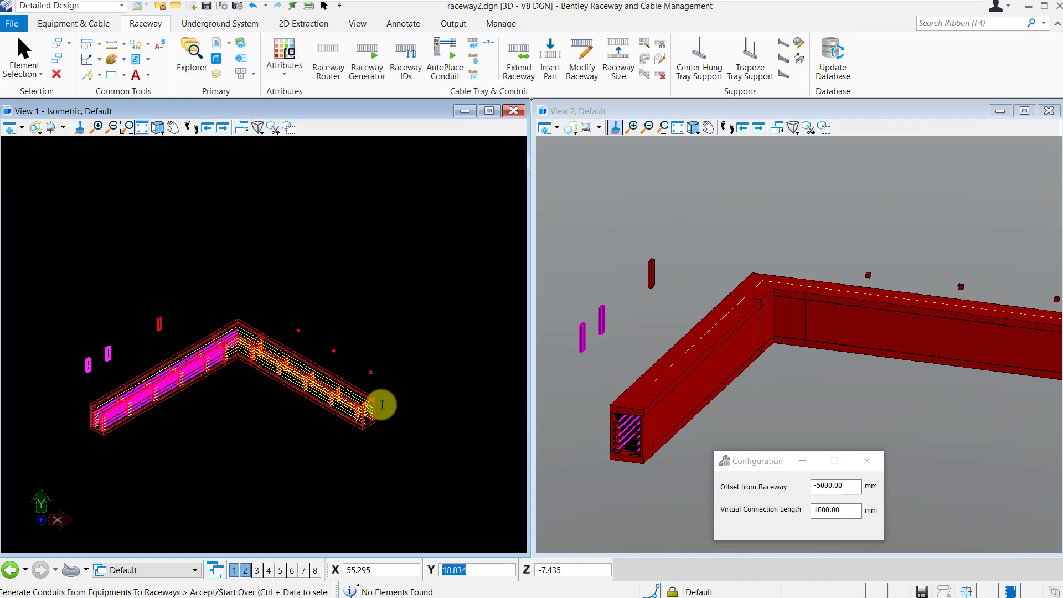
left_click(195, 422)
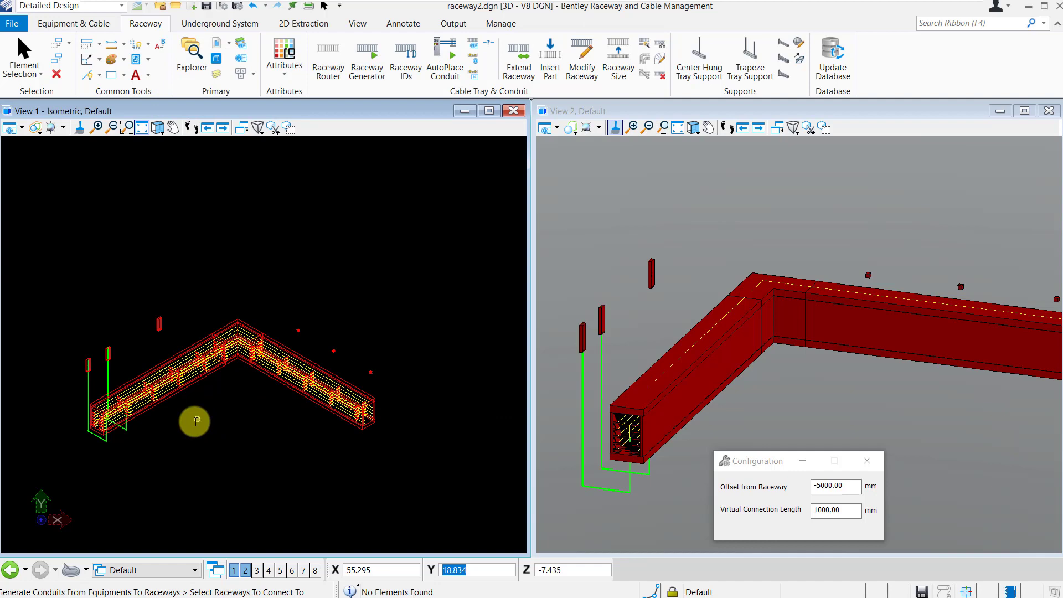
Examine how the two panels' conduits enter the trench and connect to the routing lines in both views.
scroll(613, 463, "up", 2)
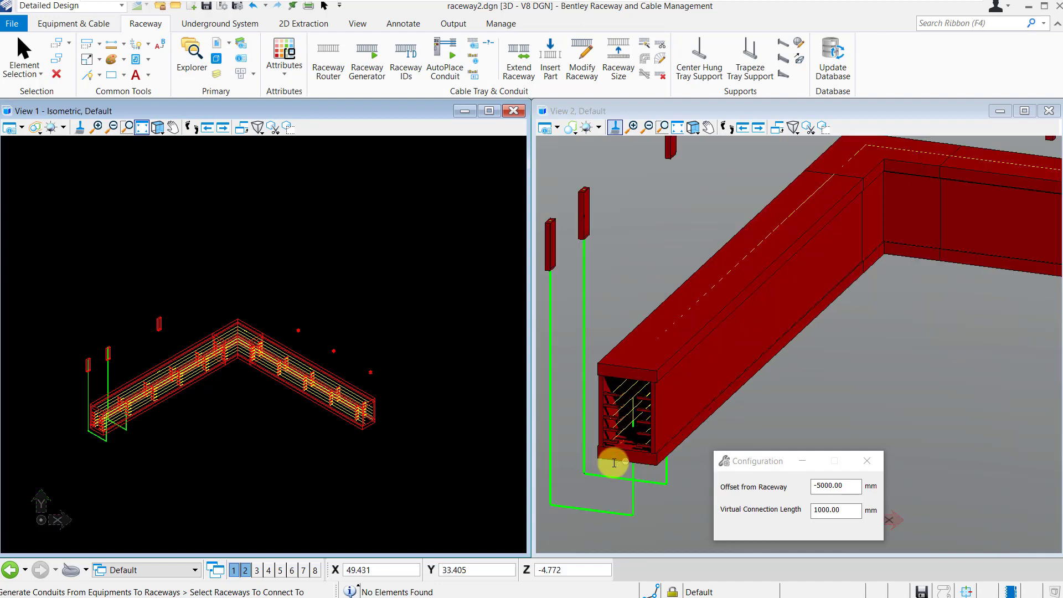
scroll(614, 463, "up", 2)
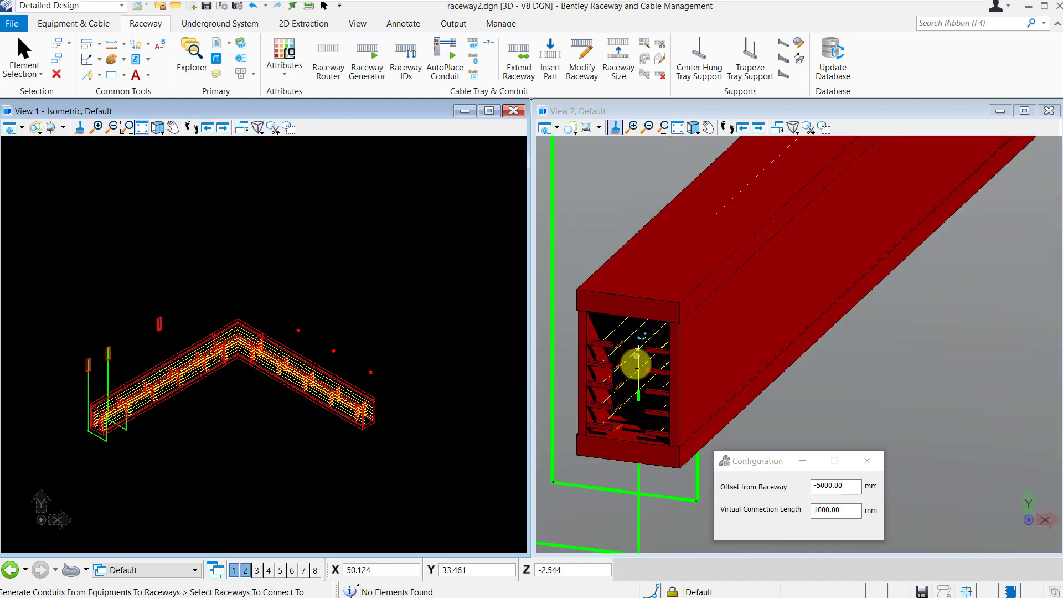
scroll(85, 406, "up", 2)
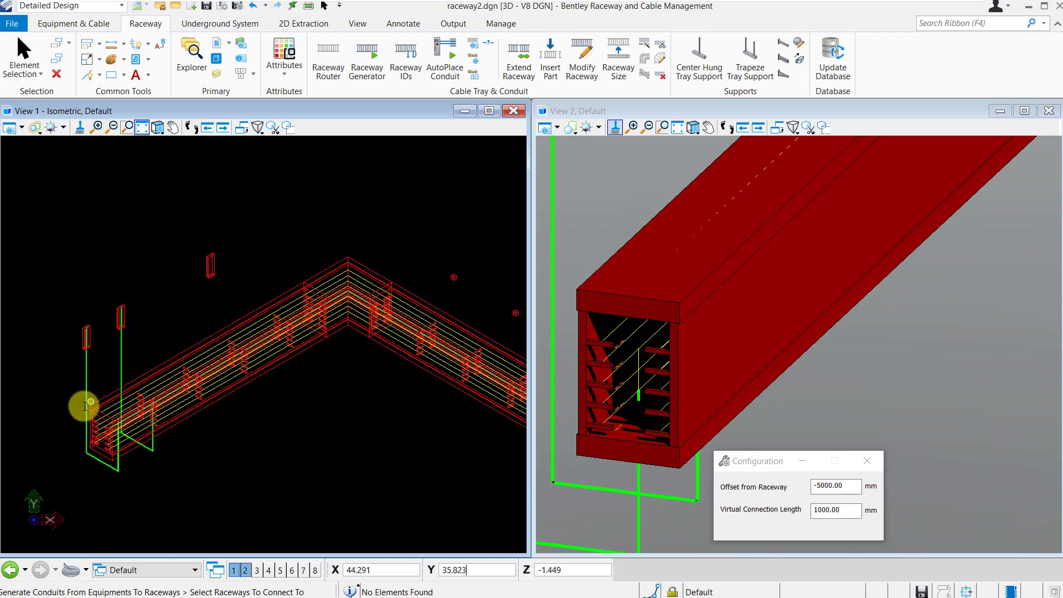
Select the routing lines in the trench's first leg and the third panel for a conduit with a -3000 mm offset from the raceway.
scroll(85, 405, "up", 2)
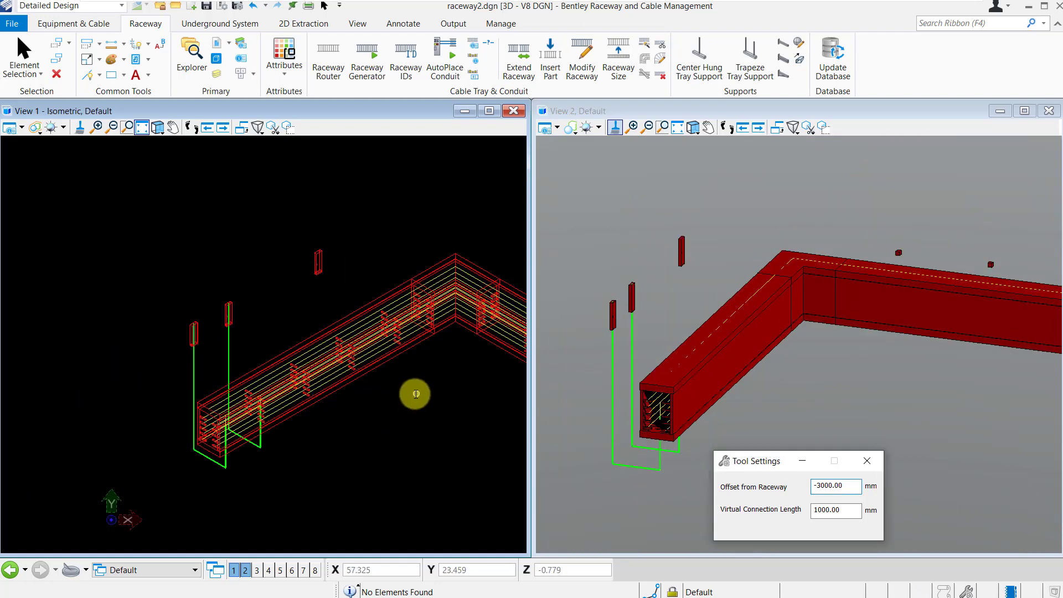
left_click_drag(415, 392, 294, 238)
left_click(331, 289)
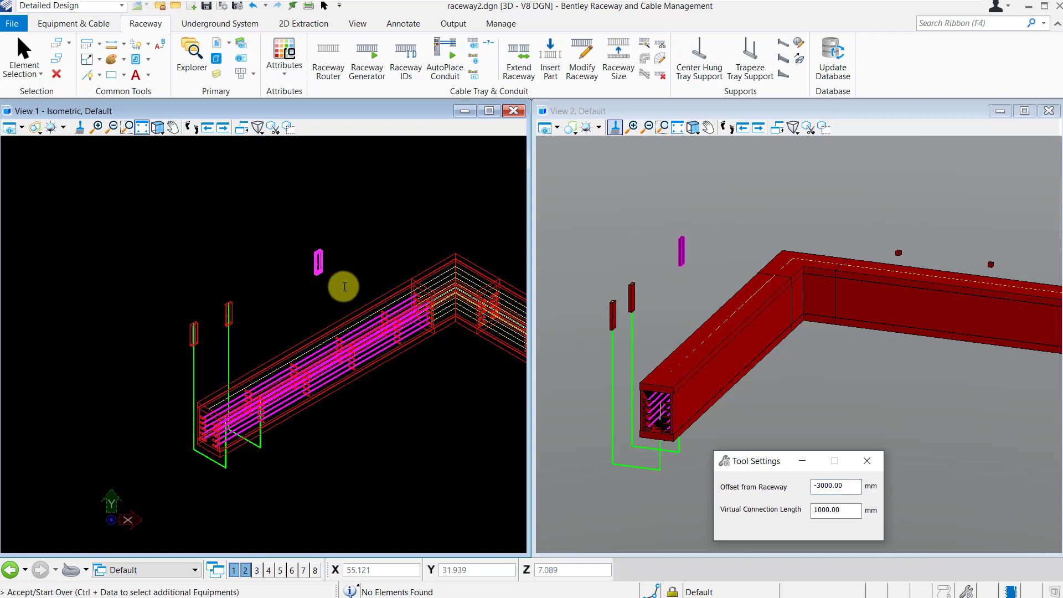
Set the conduit's voltage level to LV and diameter to 50 mm, and generate the conduit from the third panel to the trench.
left_click(345, 287)
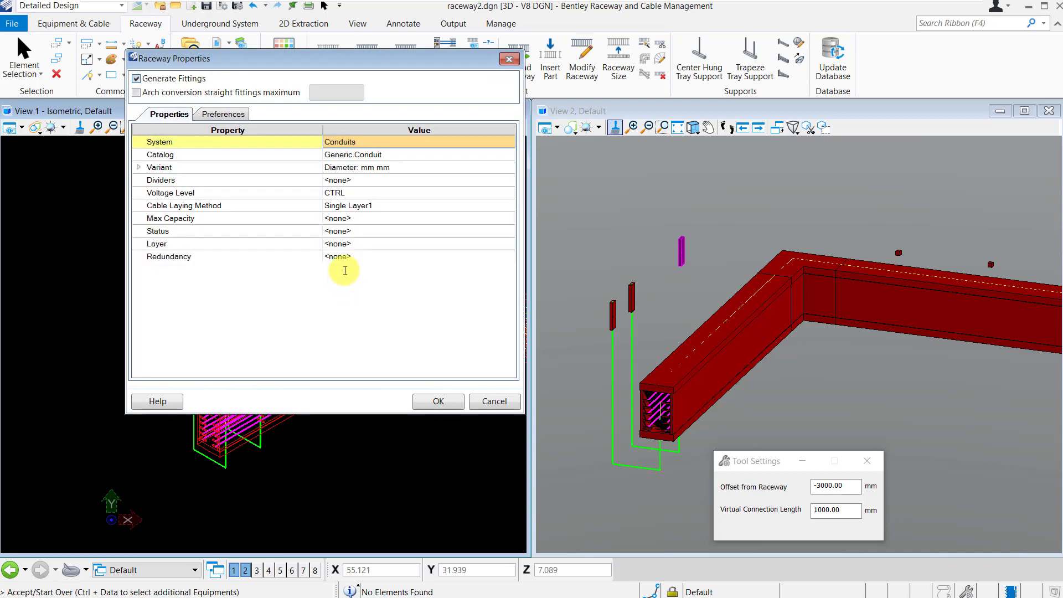
left_click(347, 192)
left_click(349, 219)
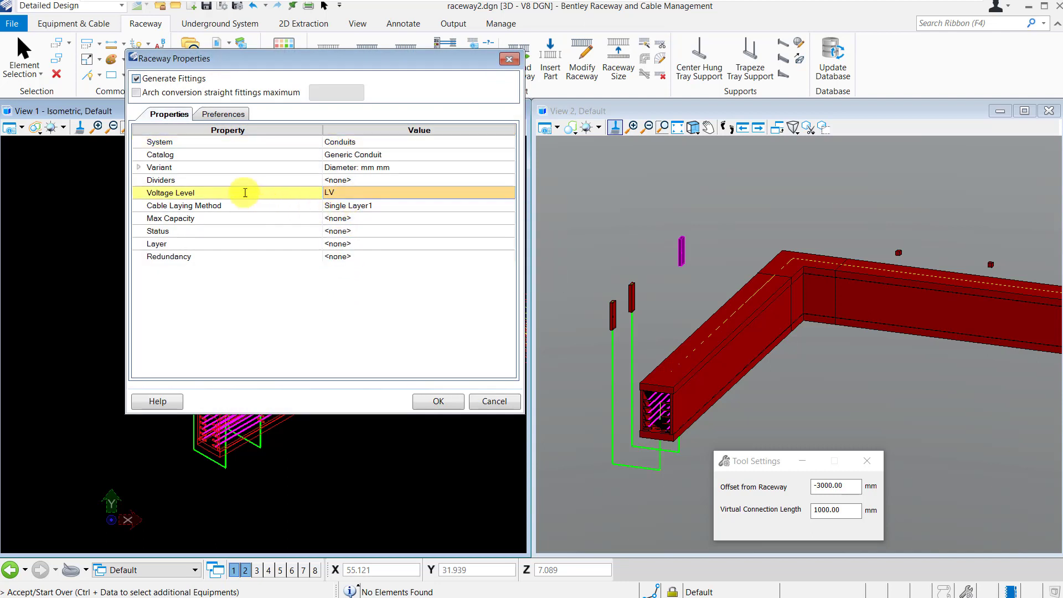
left_click(139, 167)
left_click(169, 180)
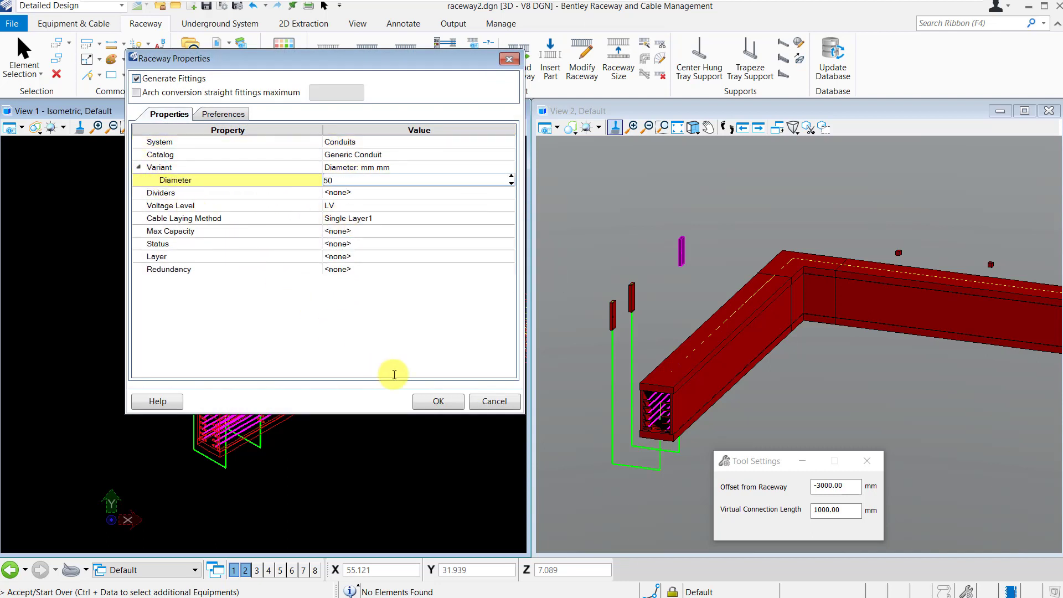
left_click(425, 400)
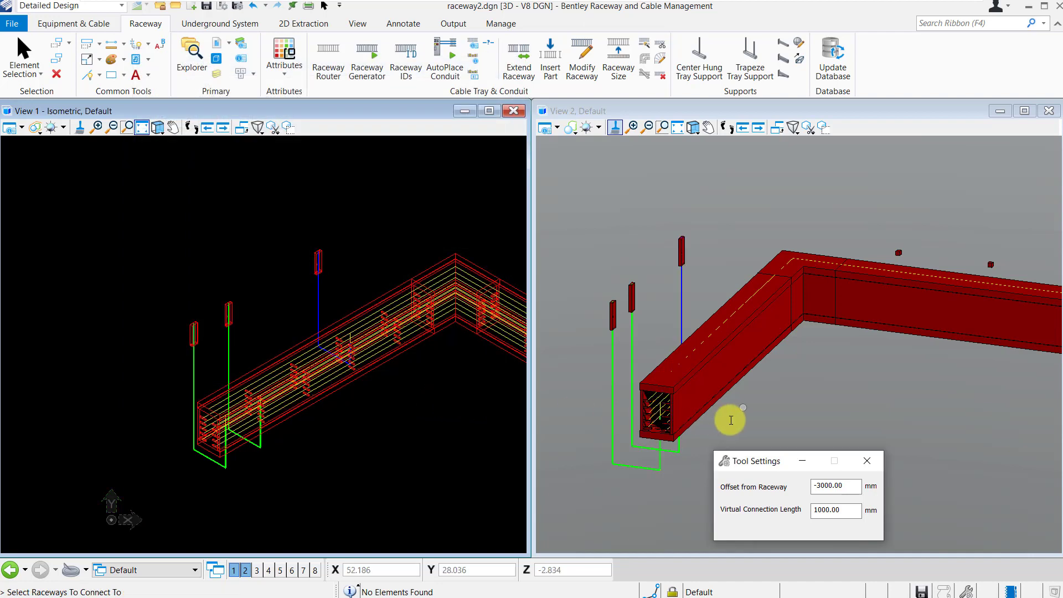
Use AutoPlace Conduit with a -5000 mm offset to generate conduits from the three small equipment boxes to the routing lines in the trench's second leg.
middle_click_drag(730, 416, 725, 354, "shift")
scroll(727, 353, "up", 3)
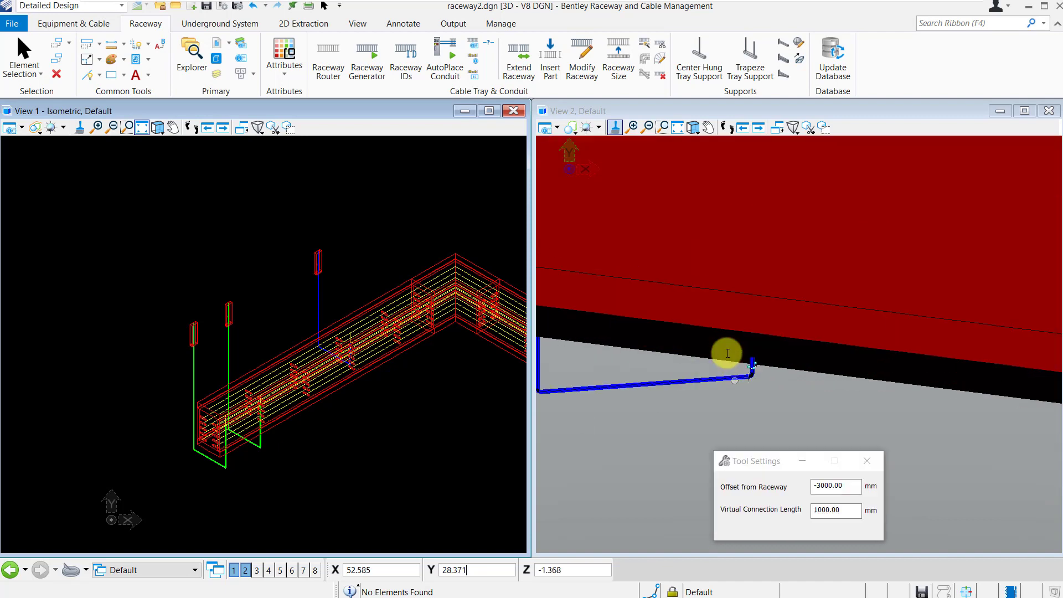
scroll(728, 352, "down", 3)
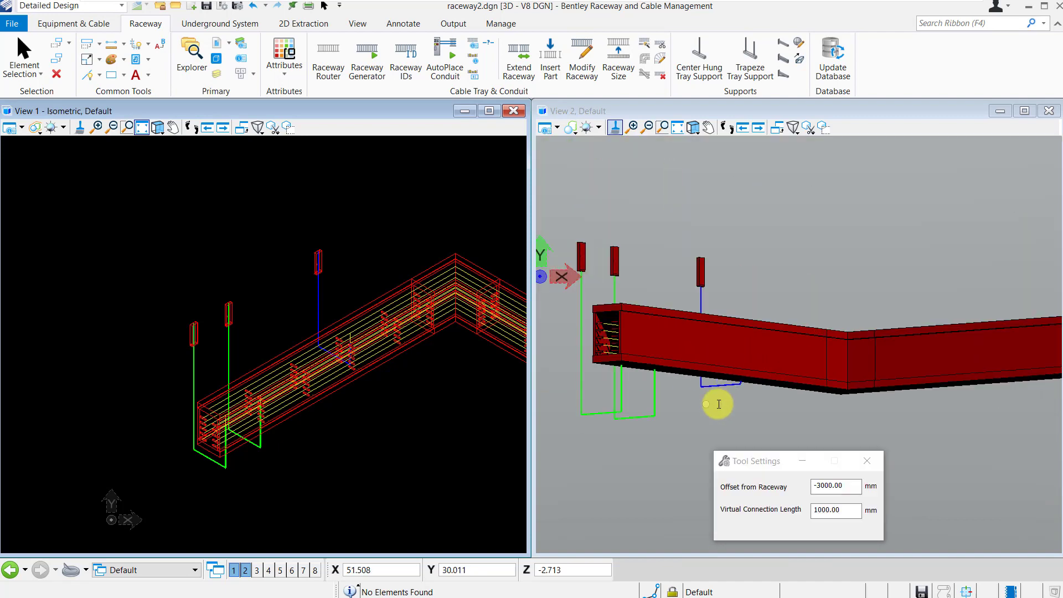
middle_click_drag(718, 404, 707, 457, "shift")
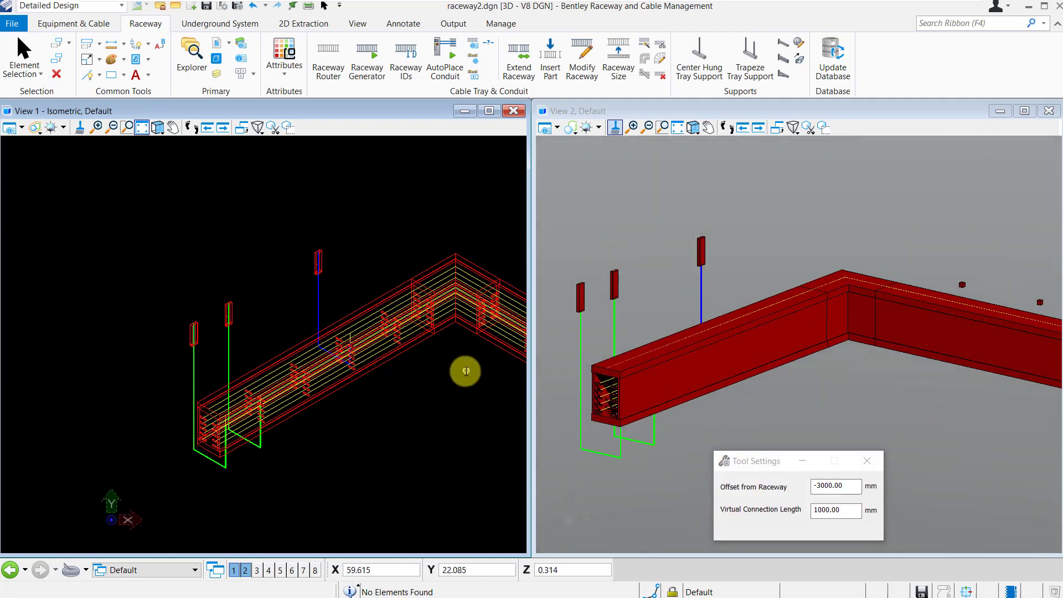
middle_click_drag(465, 371, 337, 263)
middle_click_drag(336, 263, 321, 259)
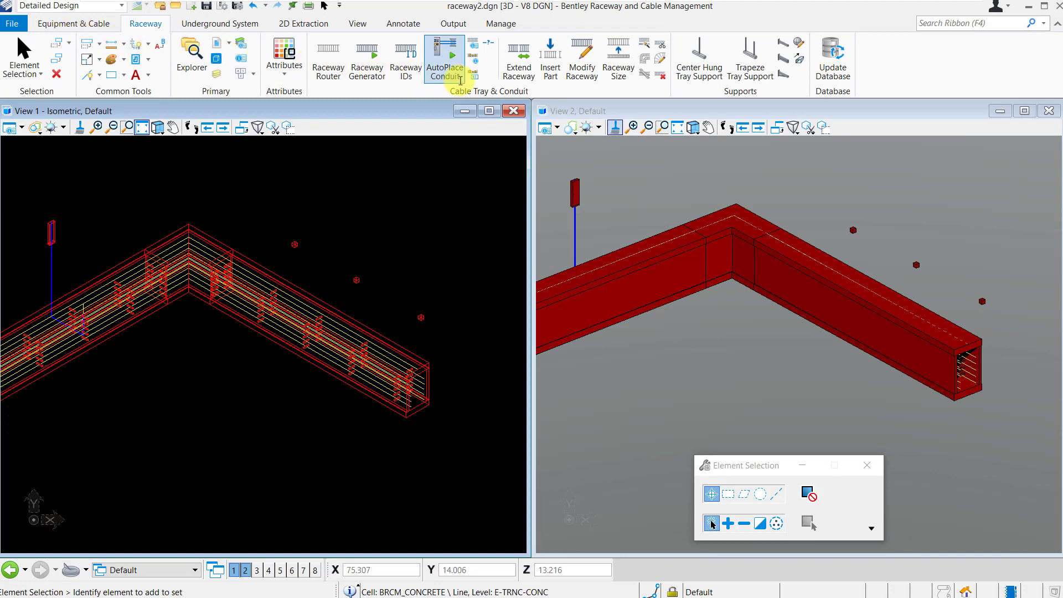
left_click(443, 51)
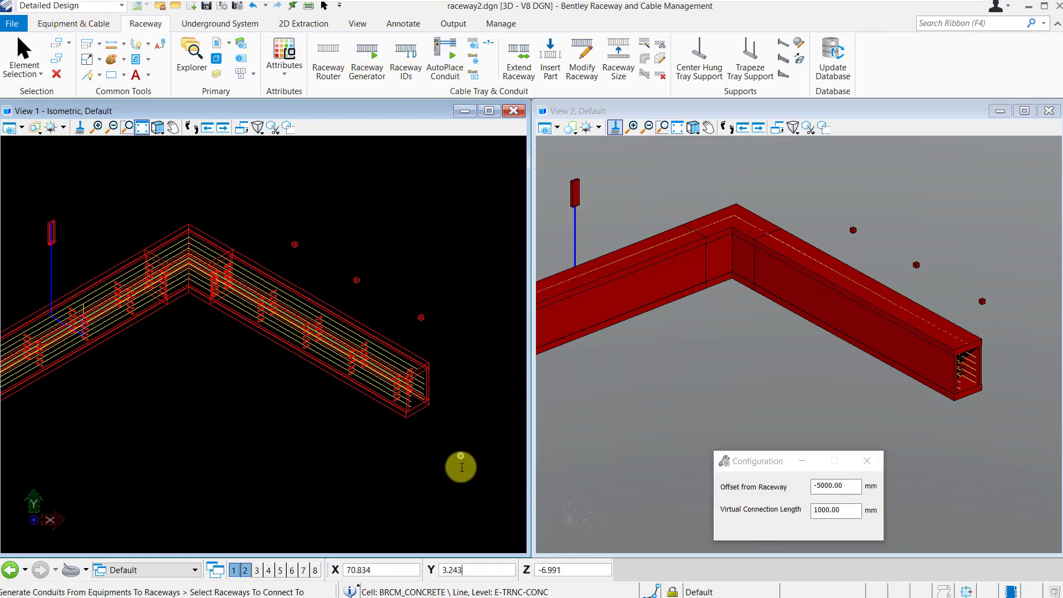
left_click_drag(461, 467, 451, 425)
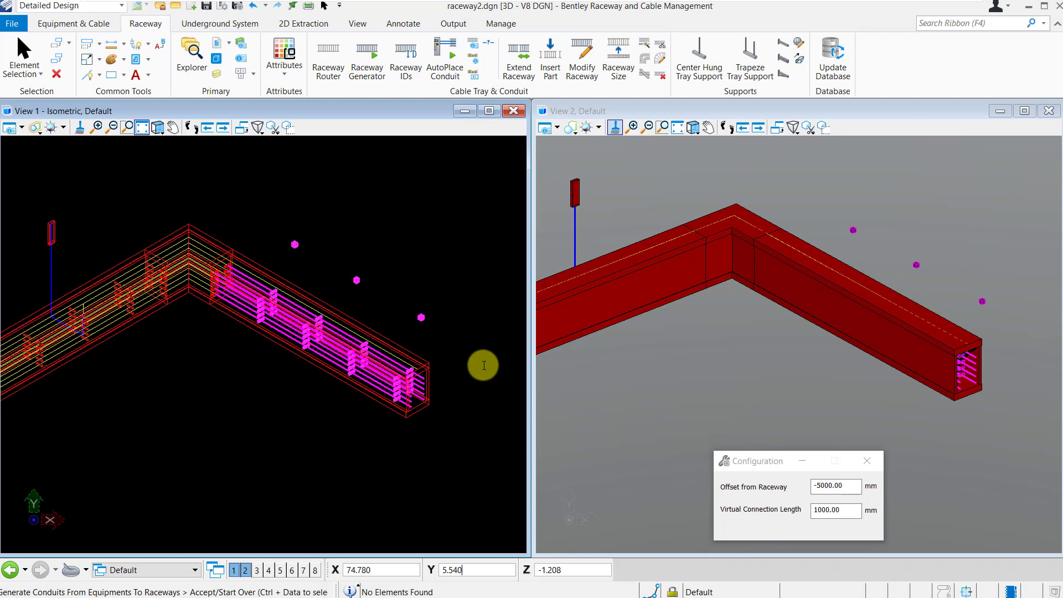
left_click(483, 365)
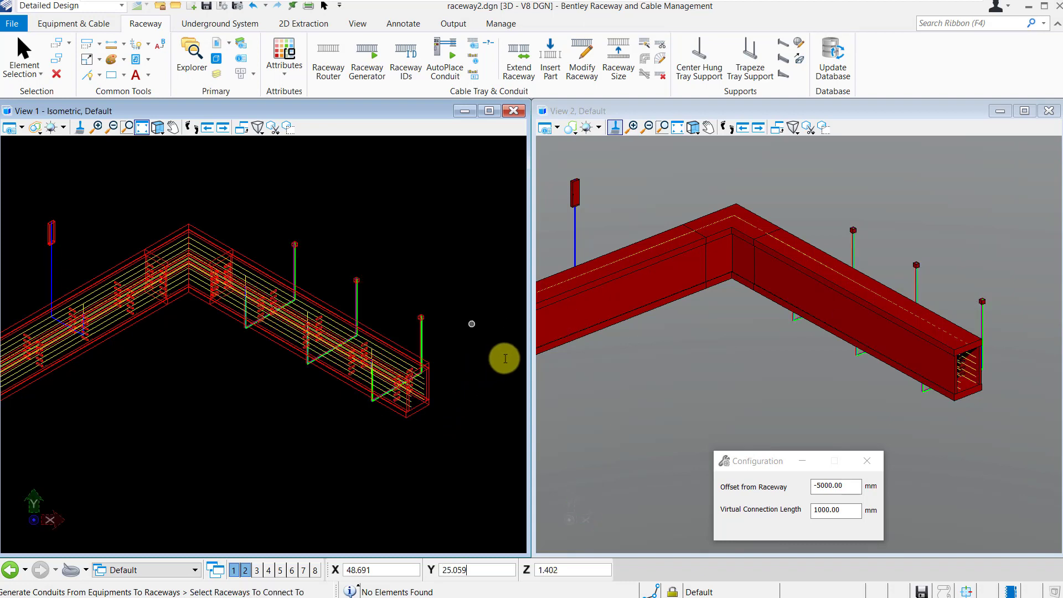
Examine the conduits at the equipment boxes, their connections to the trench routing lines, and the complete layout from several angles.
scroll(868, 242, "up", 4)
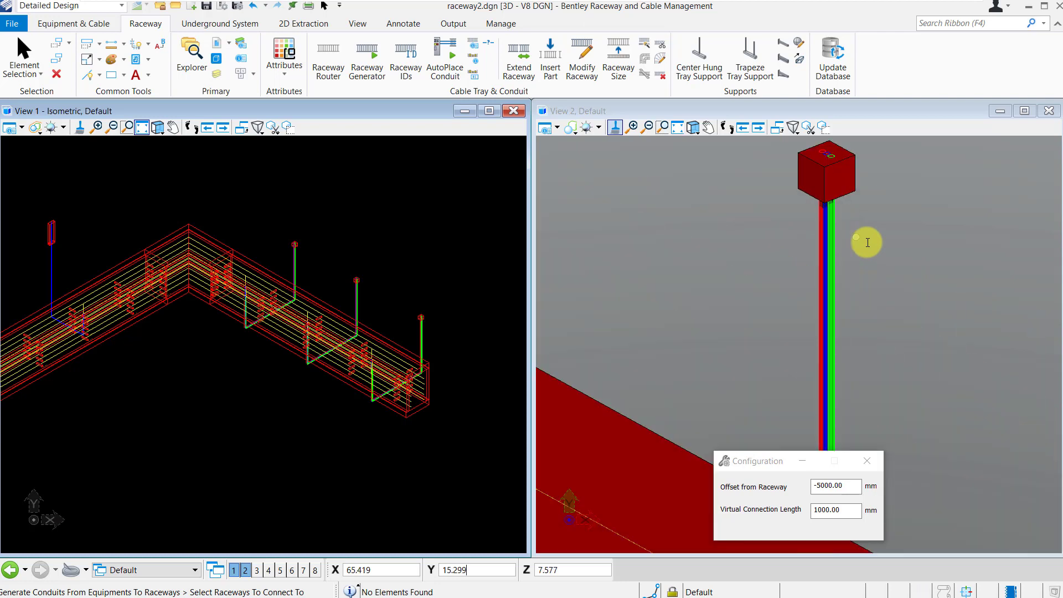
scroll(866, 243, "down", 4)
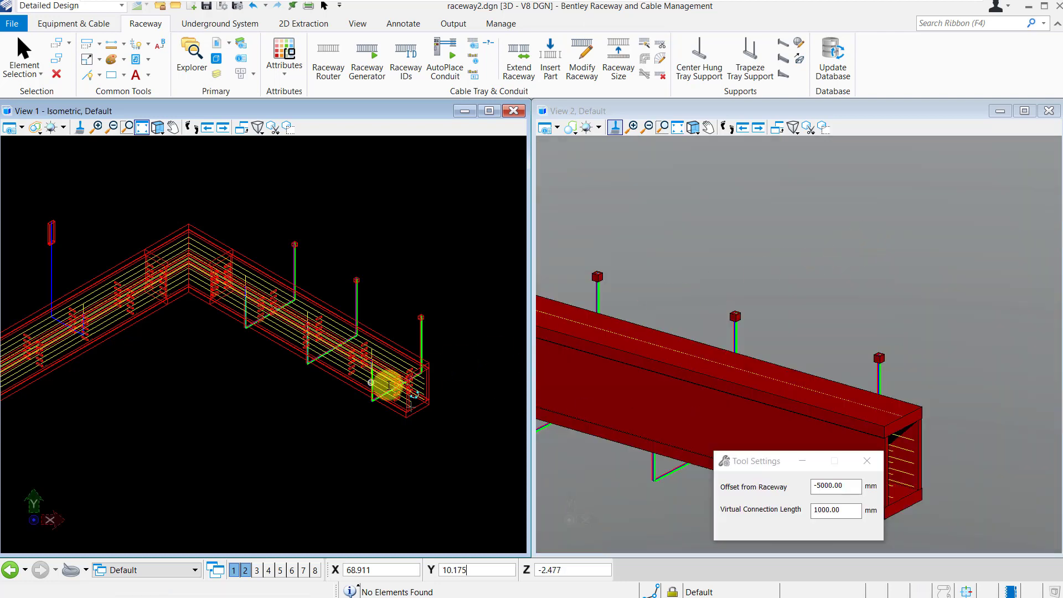
scroll(388, 384, "up", 4)
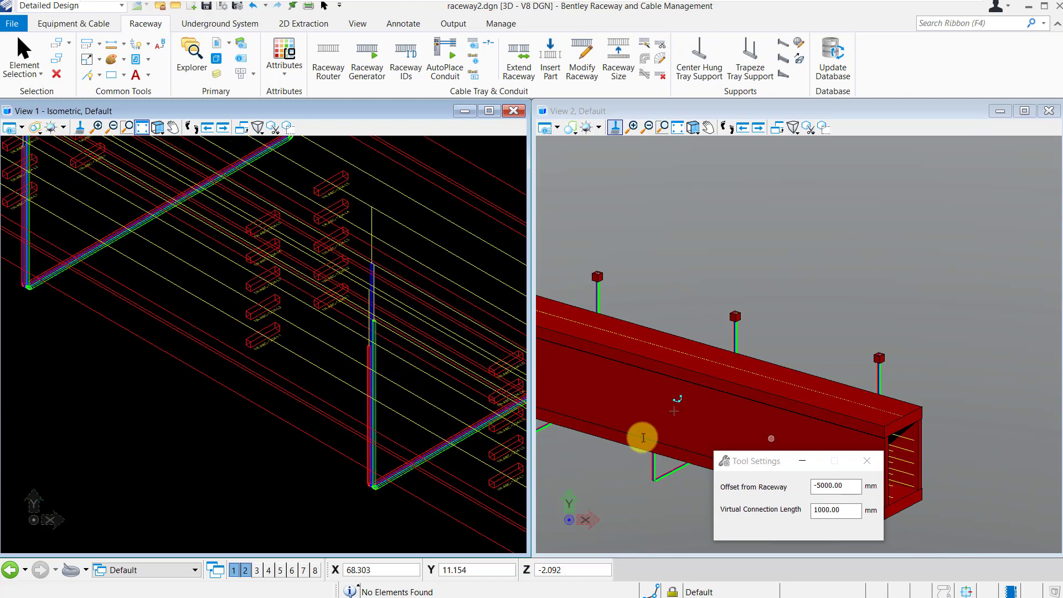
middle_click_drag(984, 505, 821, 451, "shift")
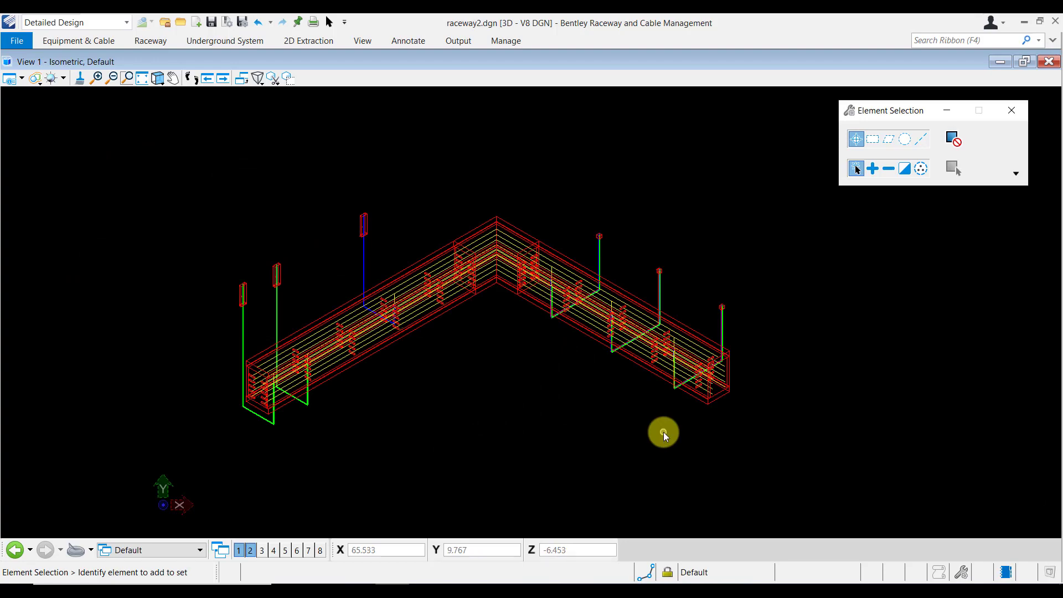
middle_click_drag(663, 432, 896, 383, "shift")
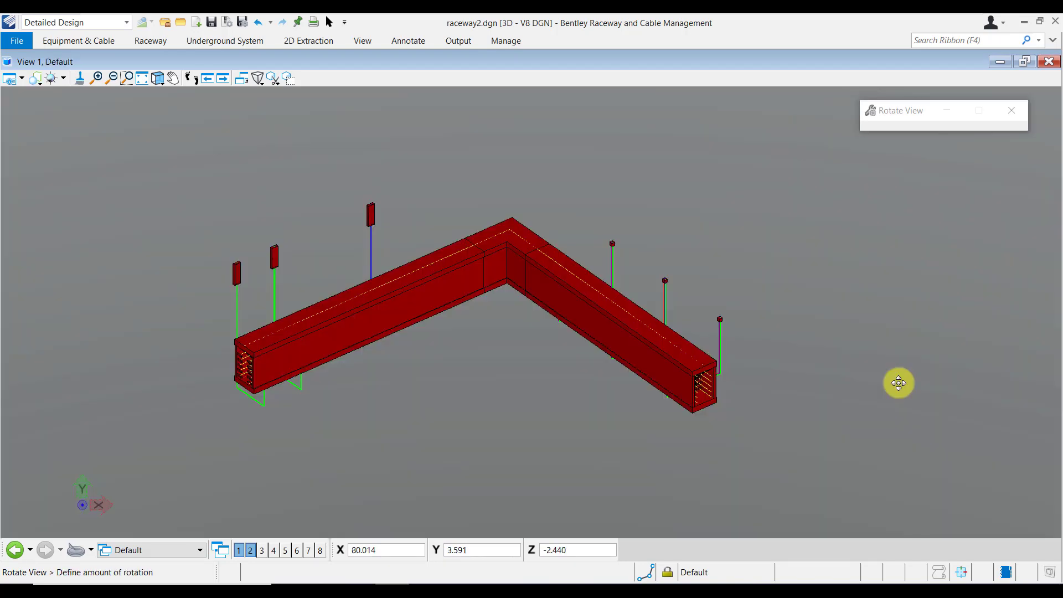
middle_click_drag(898, 383, 691, 349, "shift")
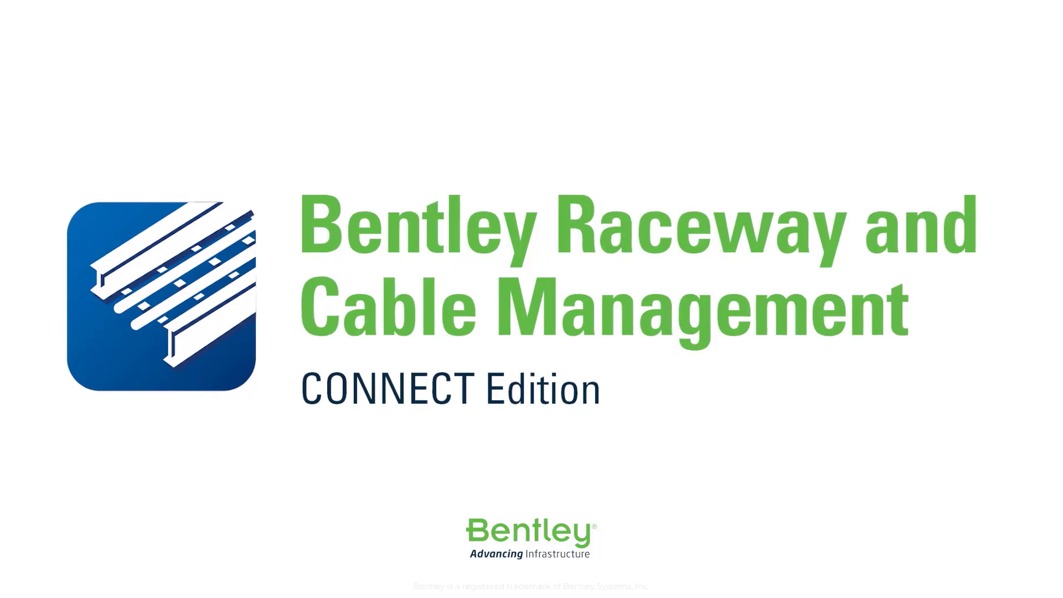